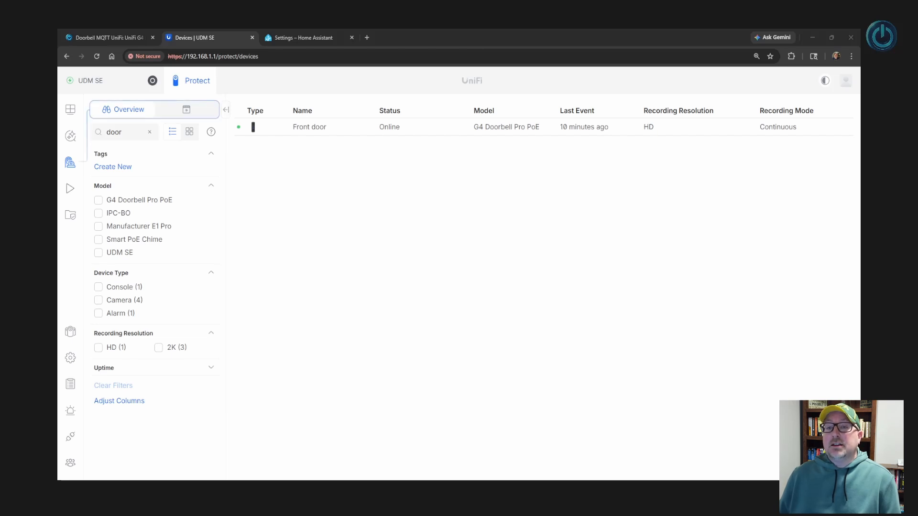
Copy the Front door doorbell's Recovery Code from Settings > Manage > Manual Recovery
mouse_move(309, 128)
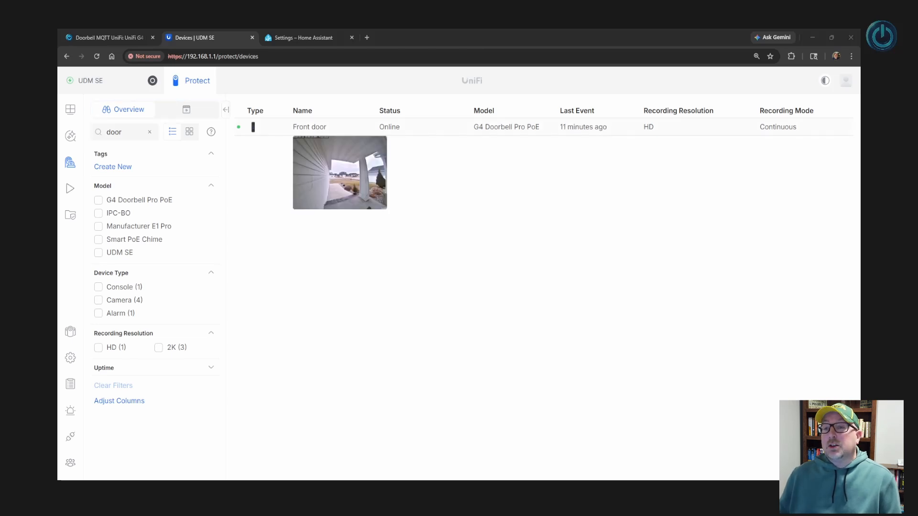
left_click(408, 127)
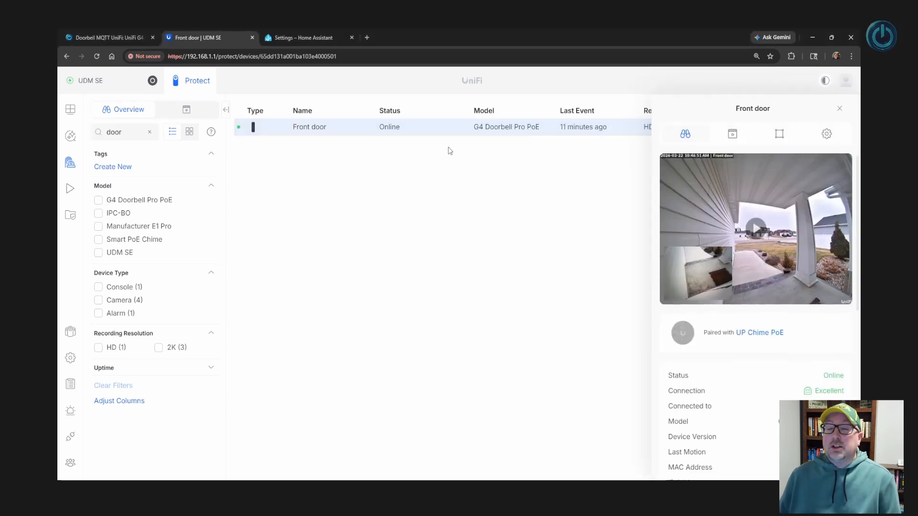
left_click(826, 134)
scroll(790, 338, "down", 12)
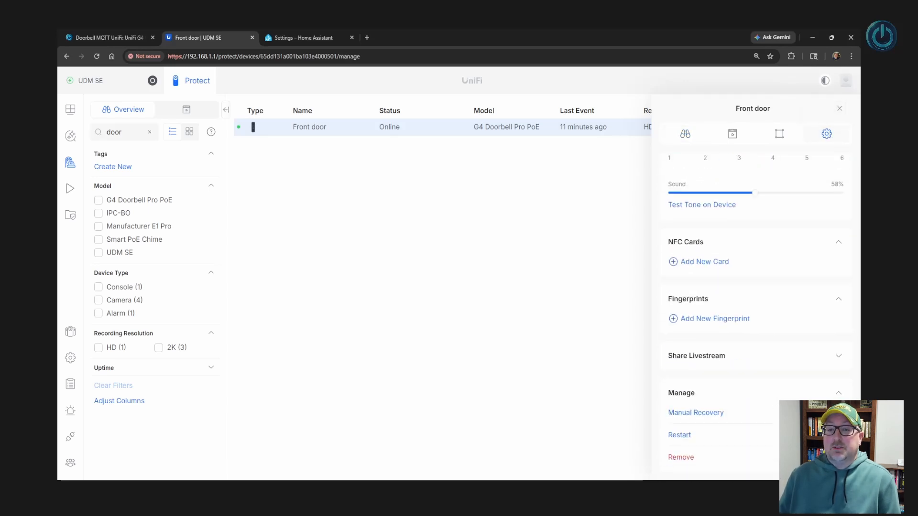
left_click(793, 413)
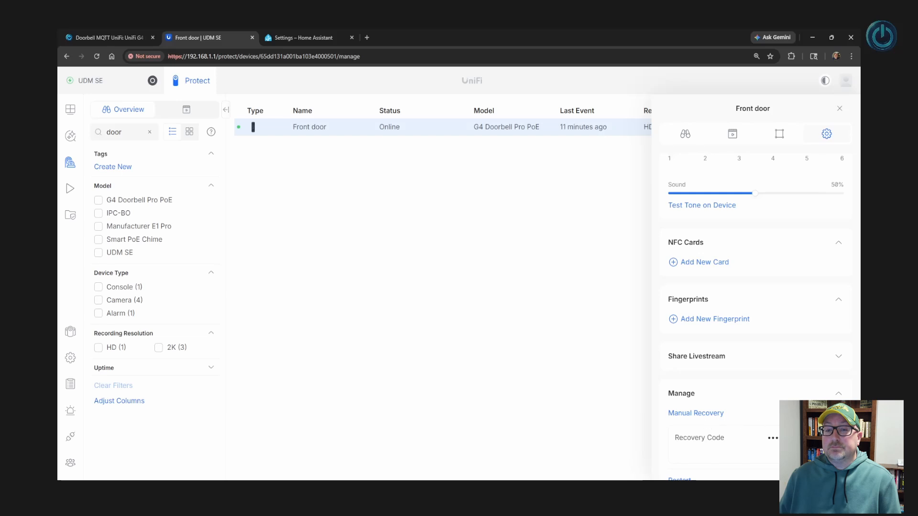
left_click(830, 451)
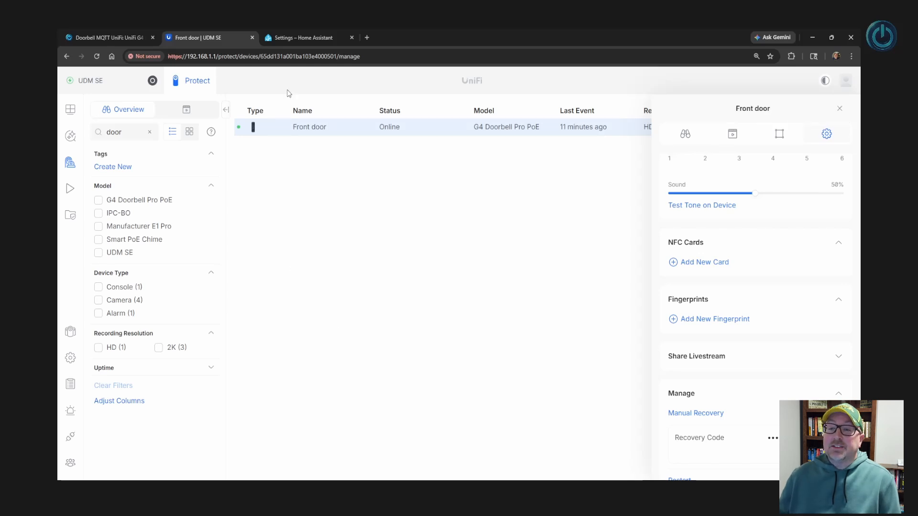
Open Front door from UniFi Protect's 6 devices and expand its '+2 disabled entities'
left_click(294, 38)
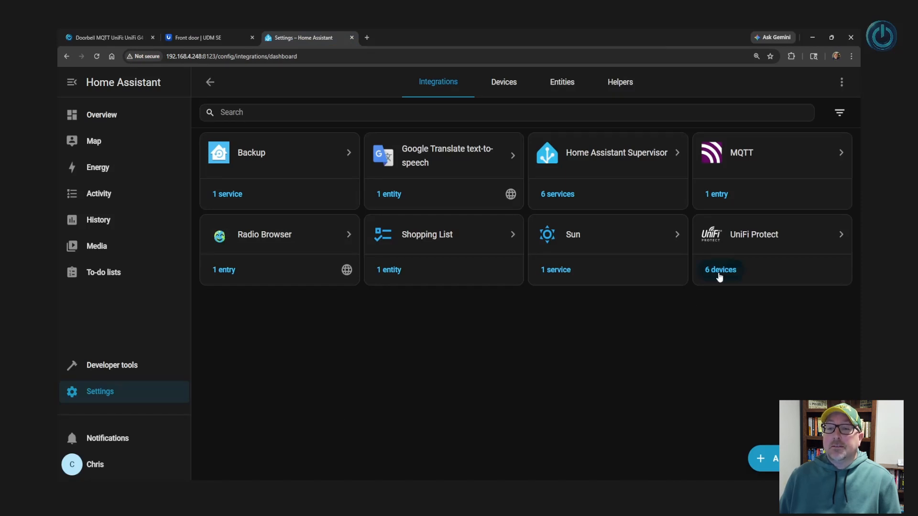
left_click(724, 270)
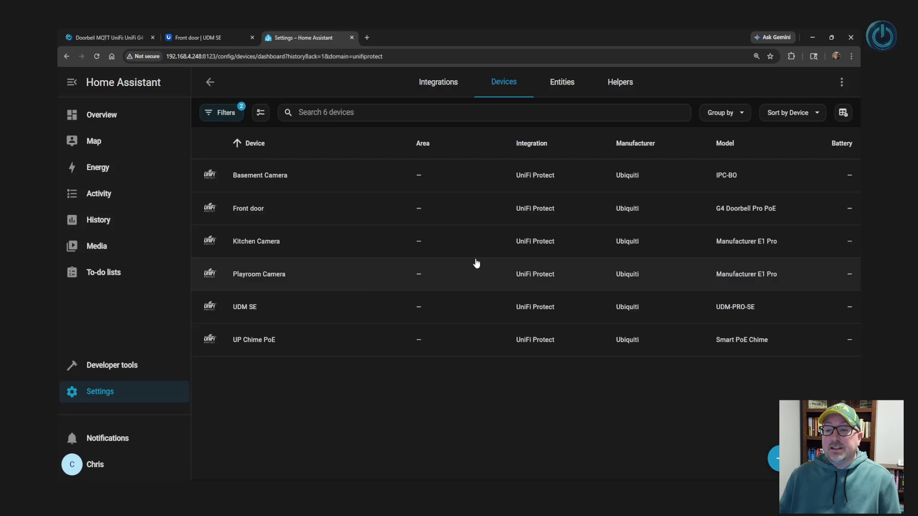
left_click(255, 211)
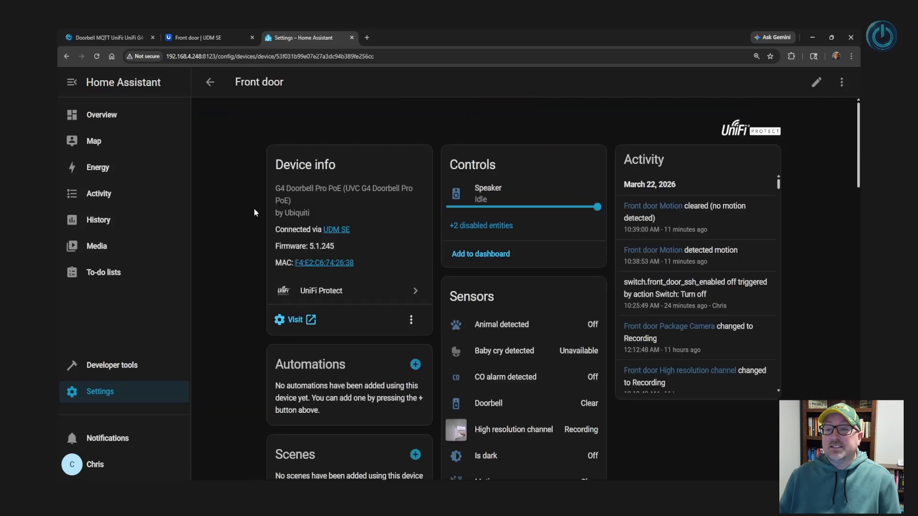
scroll(251, 263, "down", 5)
scroll(249, 264, "down", 15)
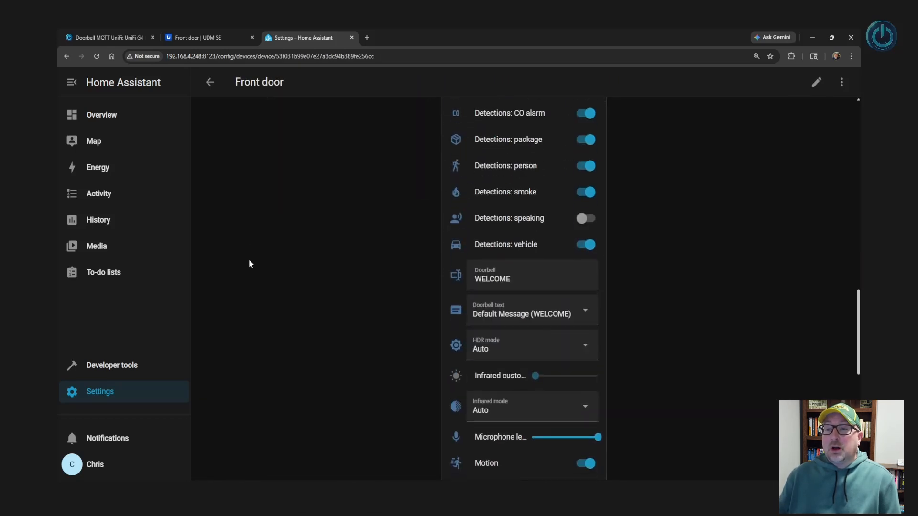
scroll(249, 264, "down", 1)
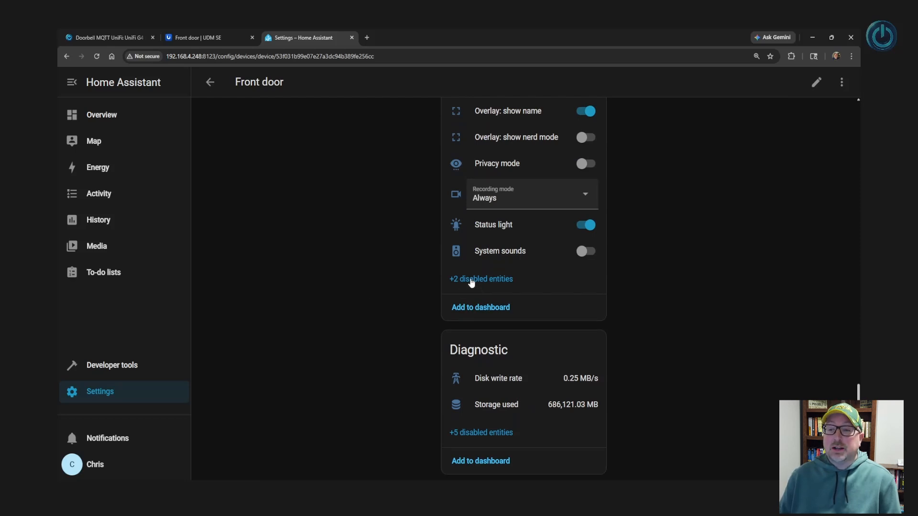
left_click(472, 282)
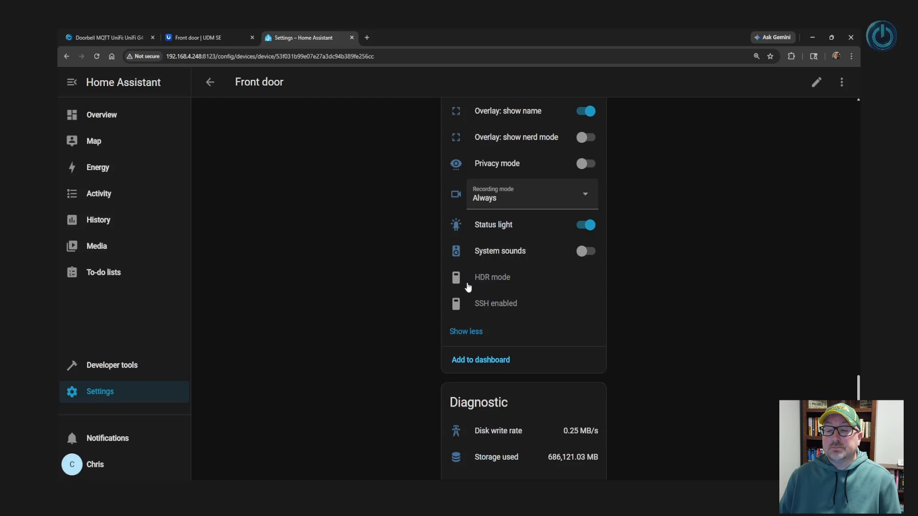
Enable the Front door's SSH enabled entity in its entity settings and acknowledge the notice
left_click(502, 306)
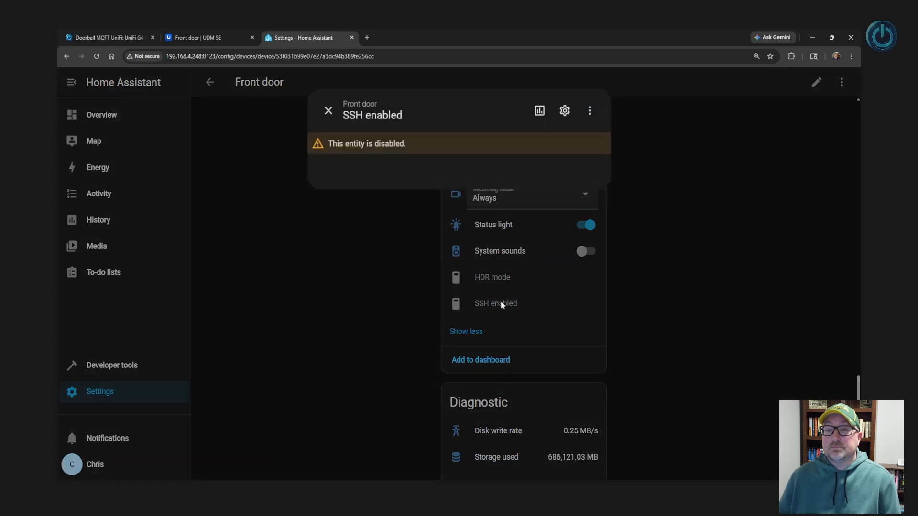
left_click(565, 111)
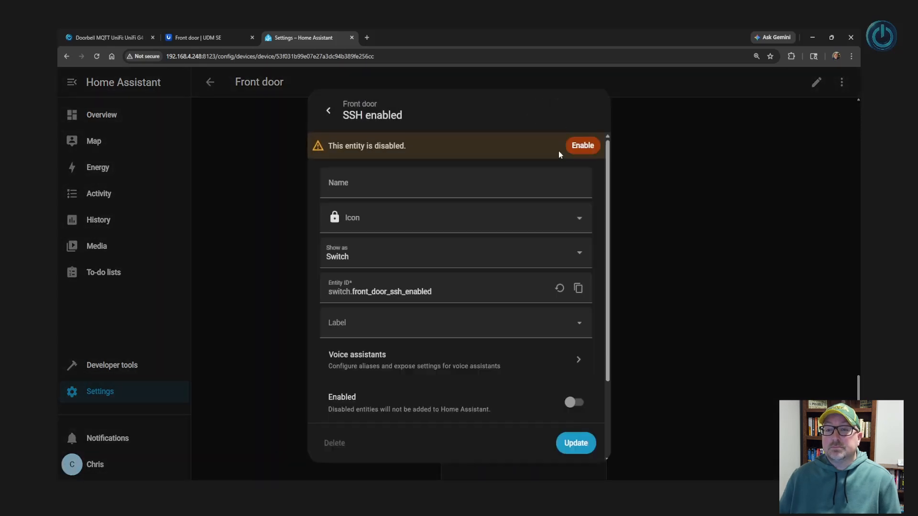
left_click(573, 404)
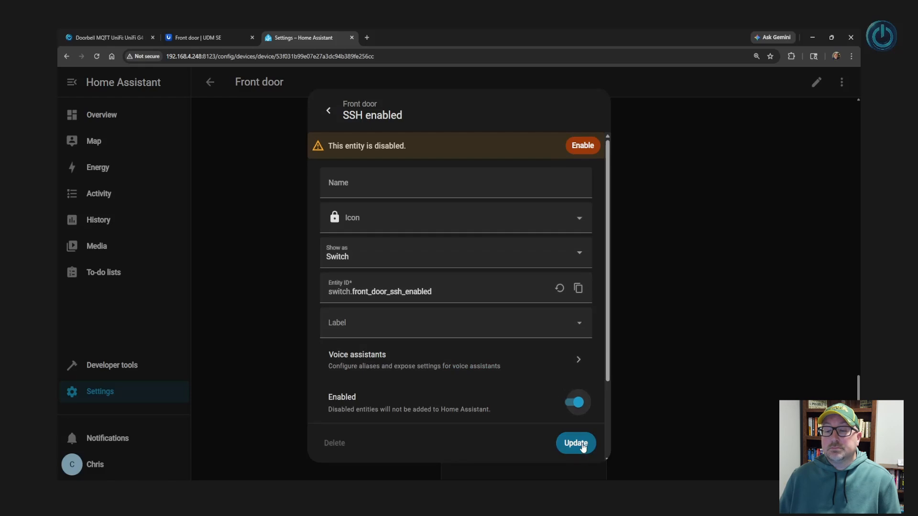
left_click(582, 445)
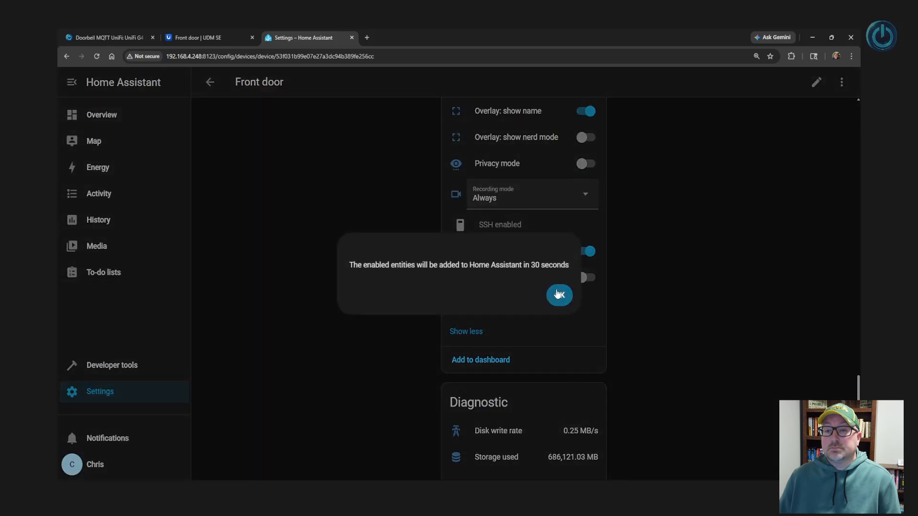
left_click(558, 295)
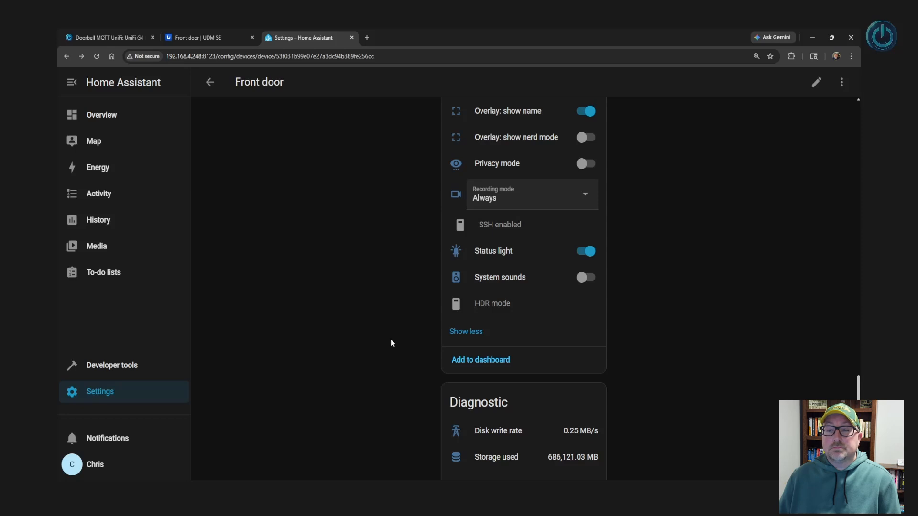
Reload the device page and turn the SSH enabled switch on
left_click(97, 58)
scroll(355, 311, "down", 5)
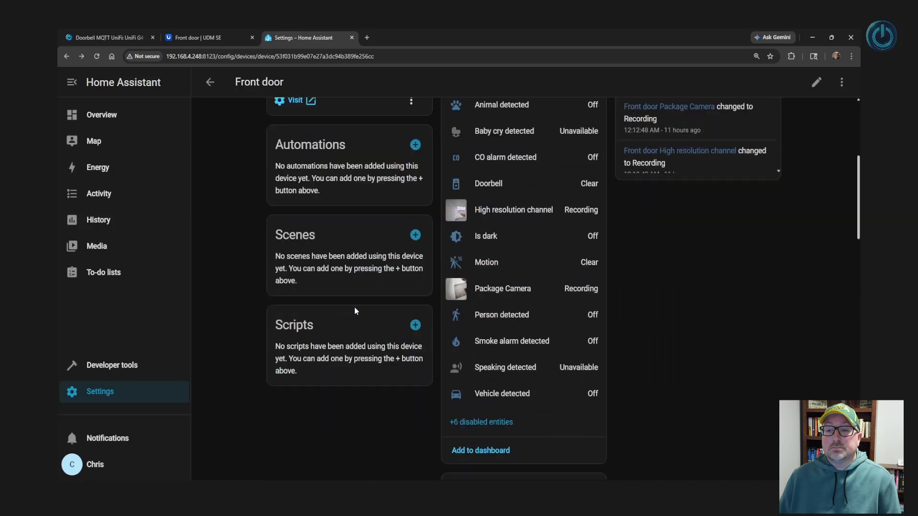
scroll(355, 311, "down", 10)
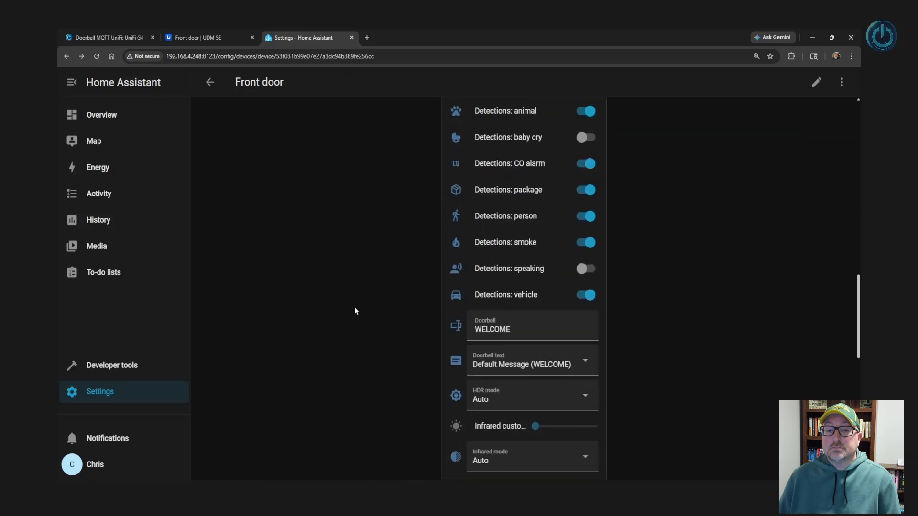
scroll(356, 311, "down", 8)
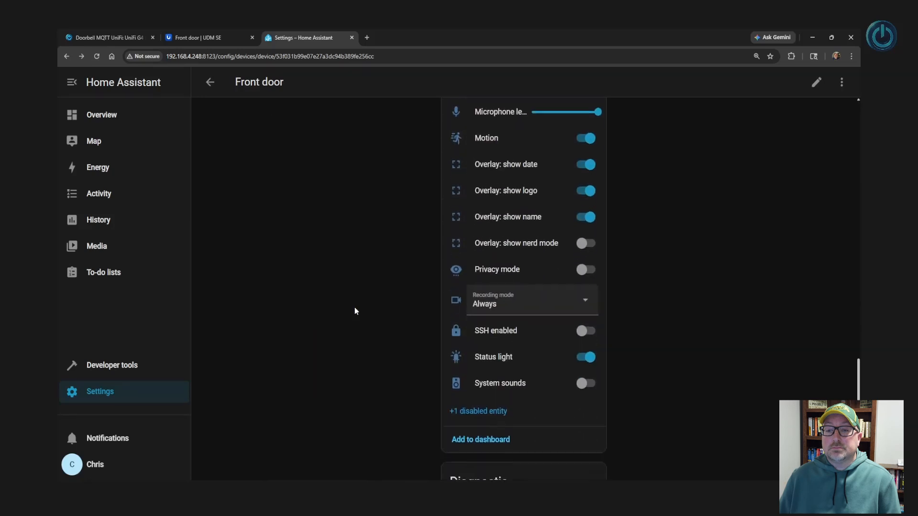
scroll(356, 311, "down", 1)
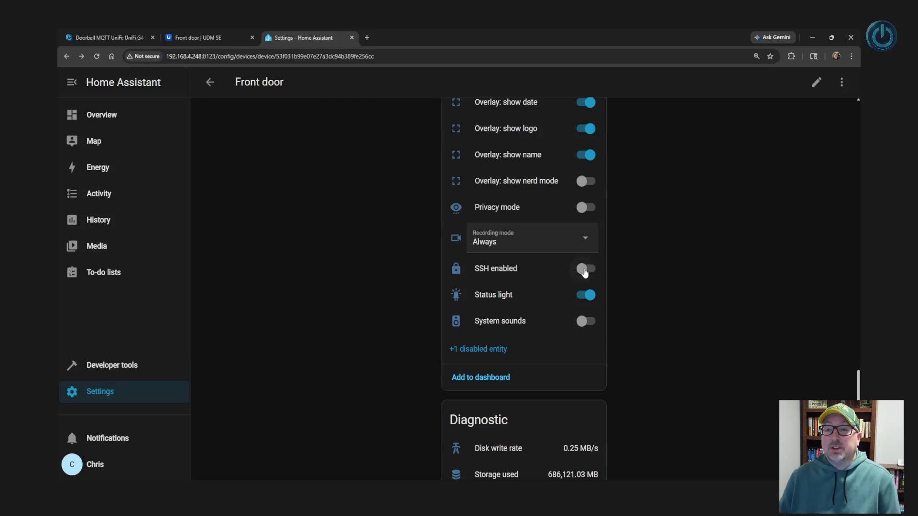
left_click(584, 271)
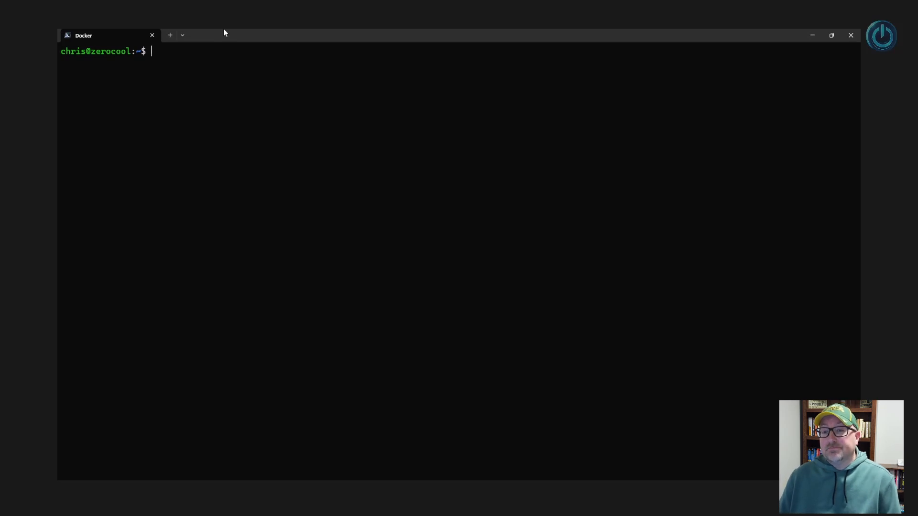
Run sudo mkdir -p /opt/doorbell-mqtt-unifi/{config,profiles,sounds} to create the folder and its subfolders
type("s")
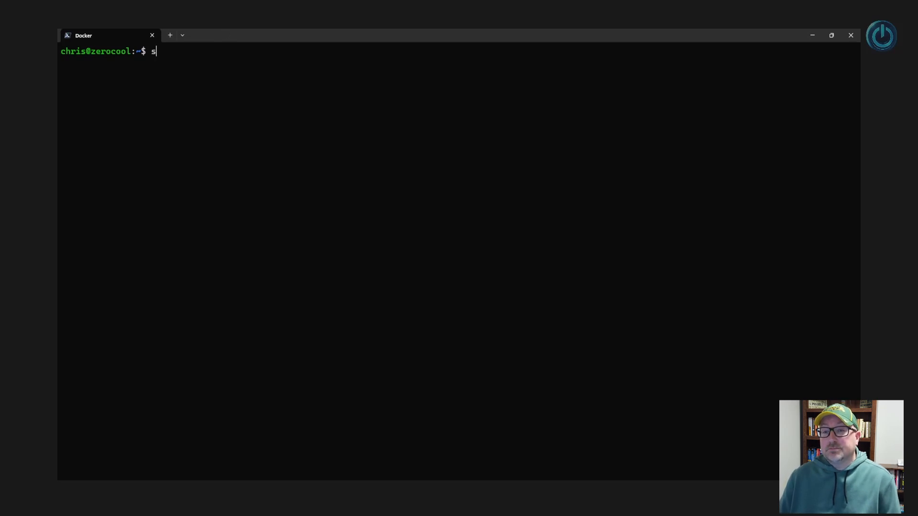
type("udo mkdir -p /opt/do")
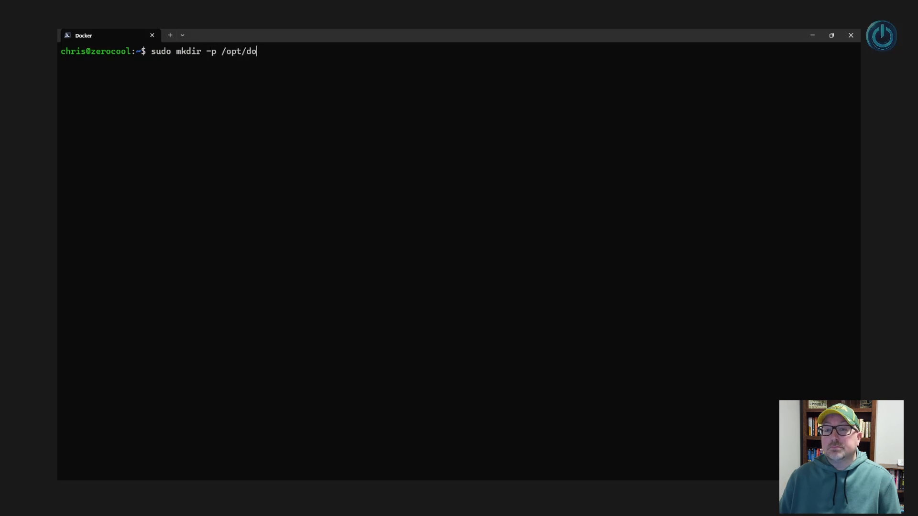
type("orbell-mqtt-unifi")
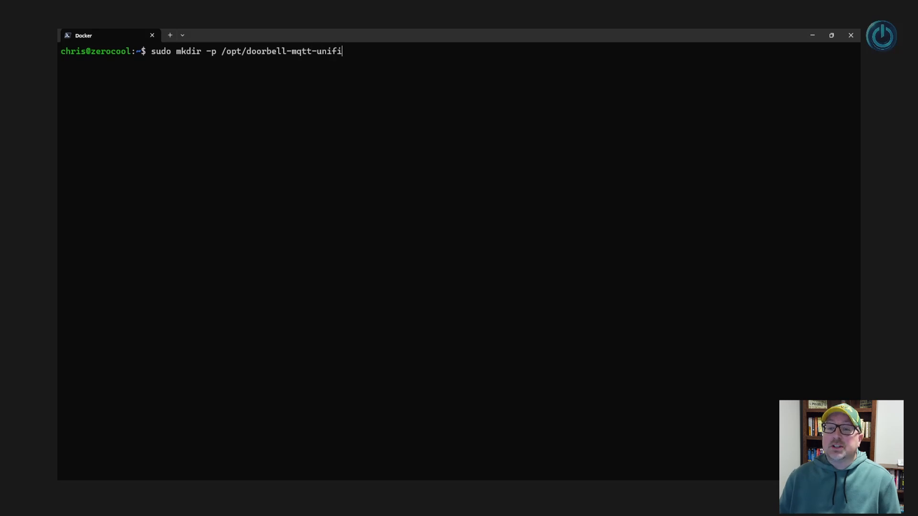
type("/")
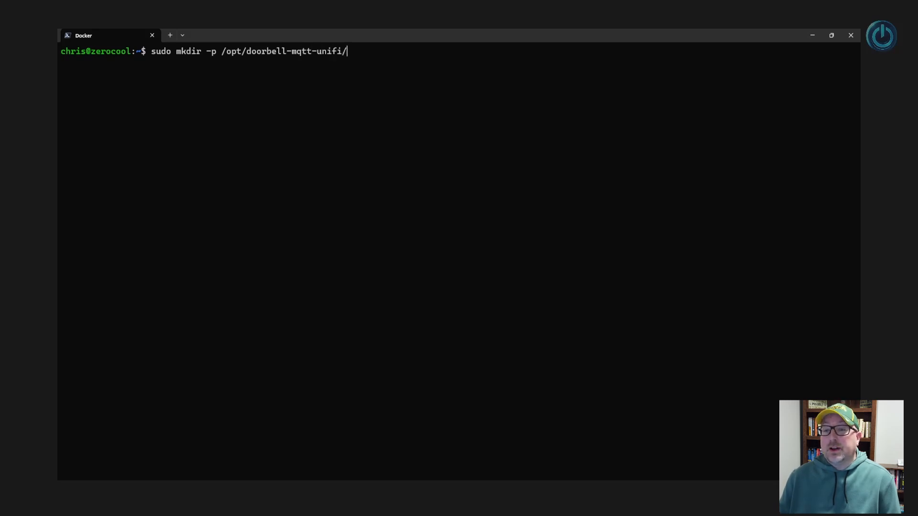
type("{")
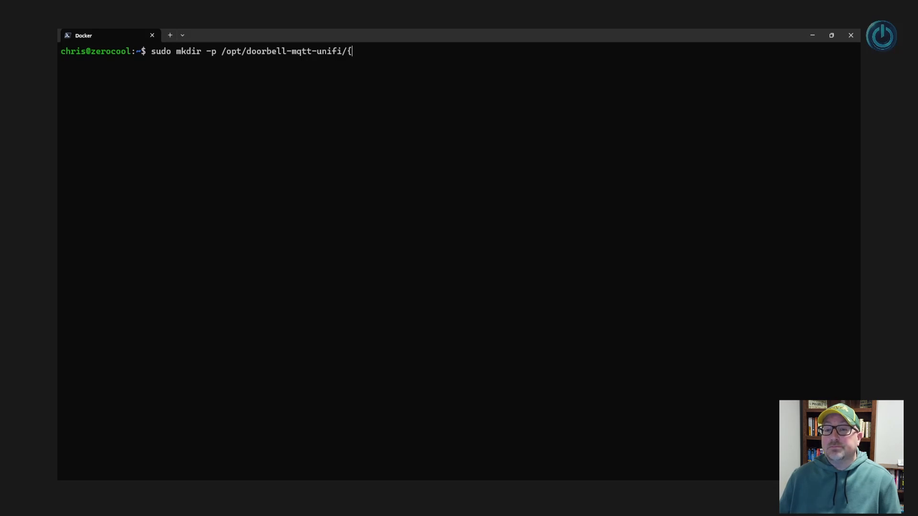
type("config,profiles")
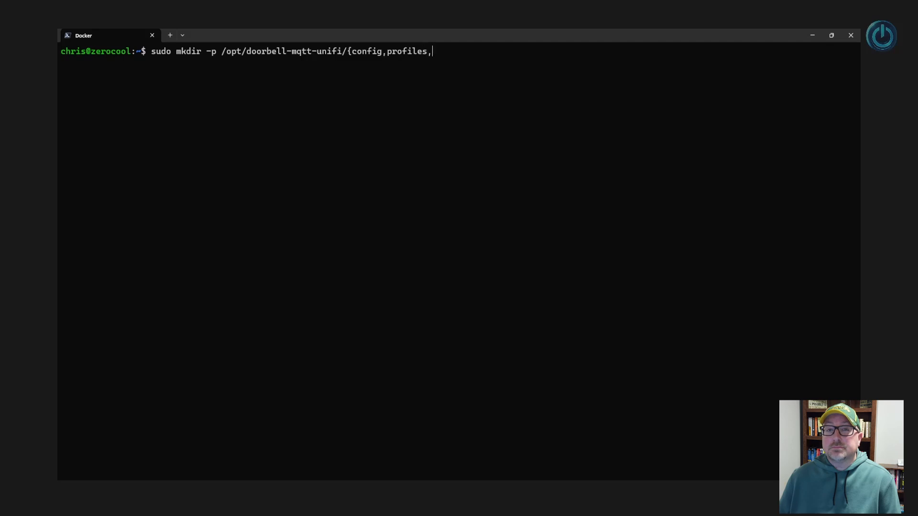
type(",sounds}")
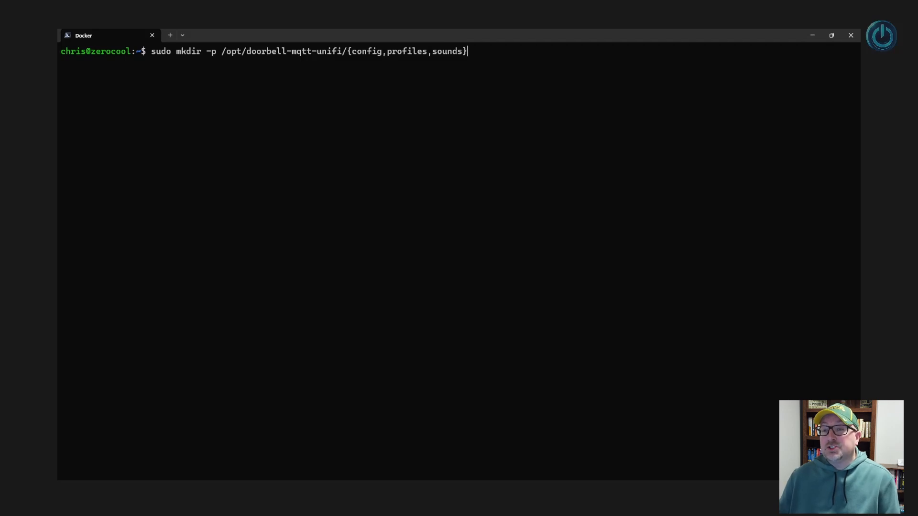
key("Return")
type("cd /")
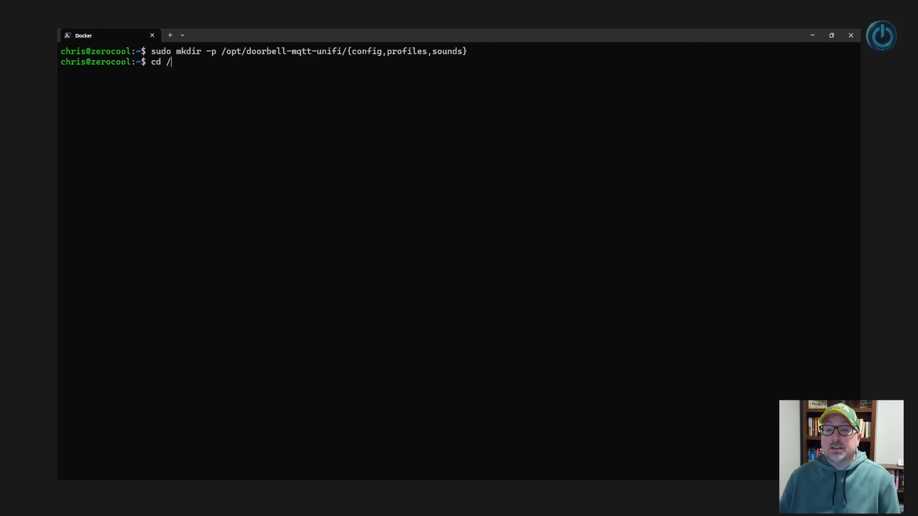
type("opt/door")
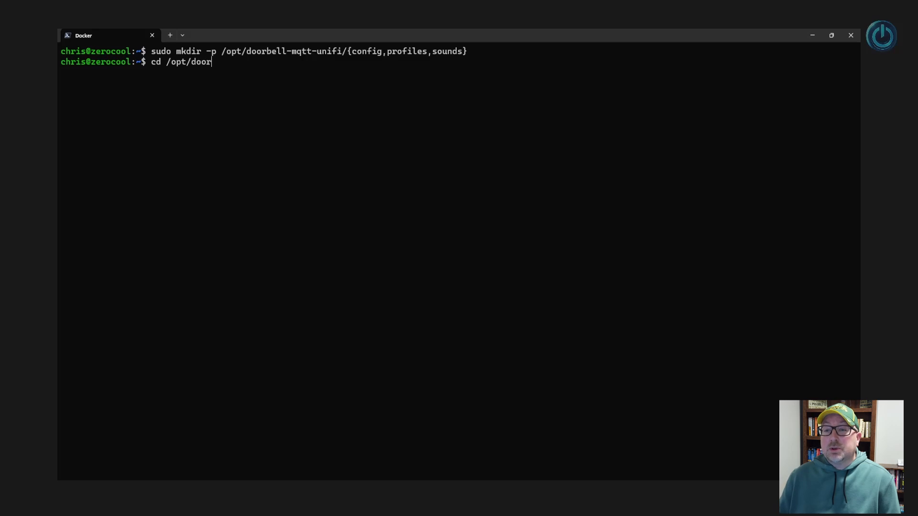
Change into /opt/doorbell-mqtt-unifi, list its folders and open a new docker-compose.yml with sudo nano
key("Tab")
key("Return")
type("ls")
key("Return")
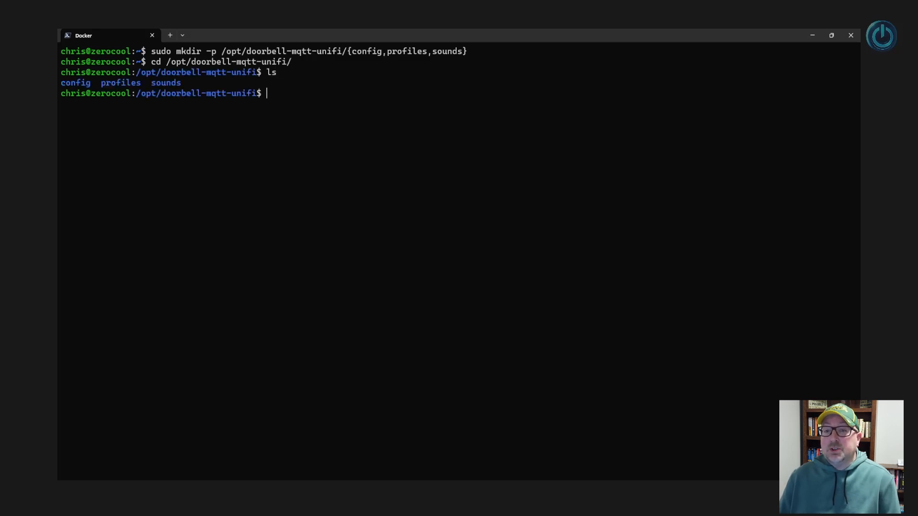
type("sudo ")
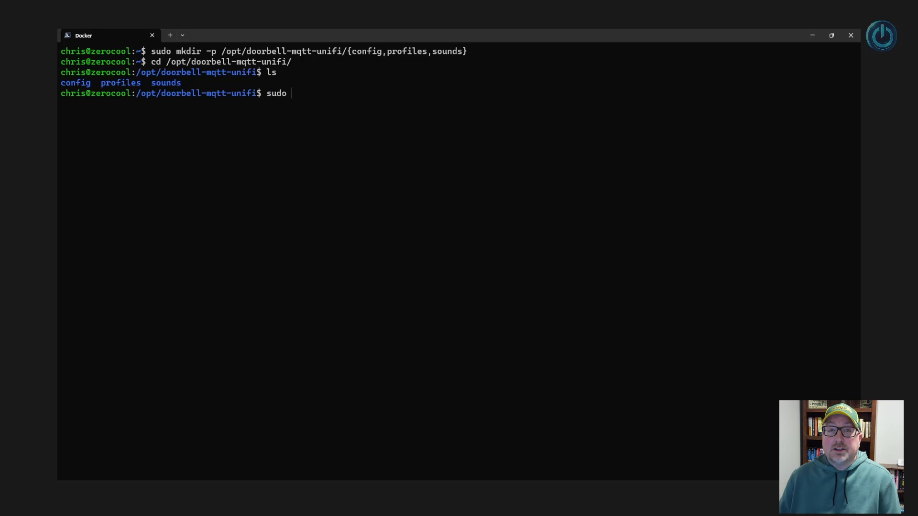
type("nano")
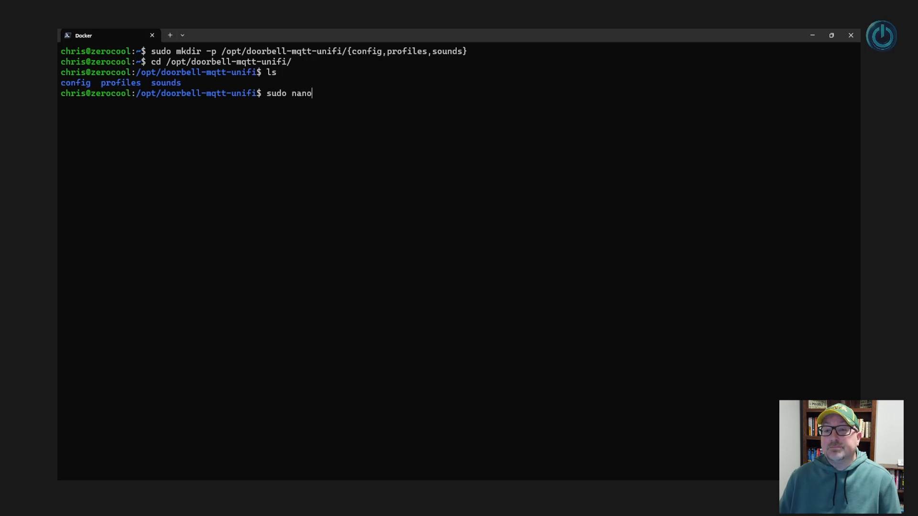
type(" docker-compose.yml")
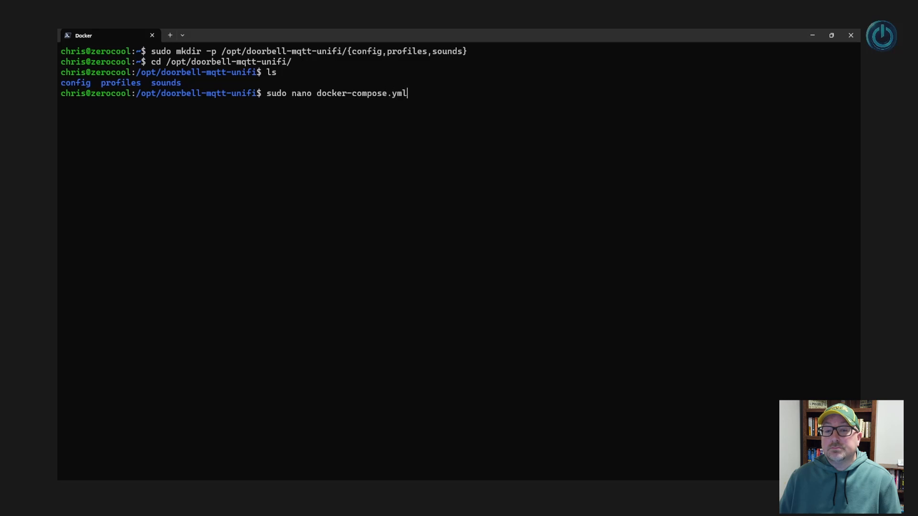
key("Return")
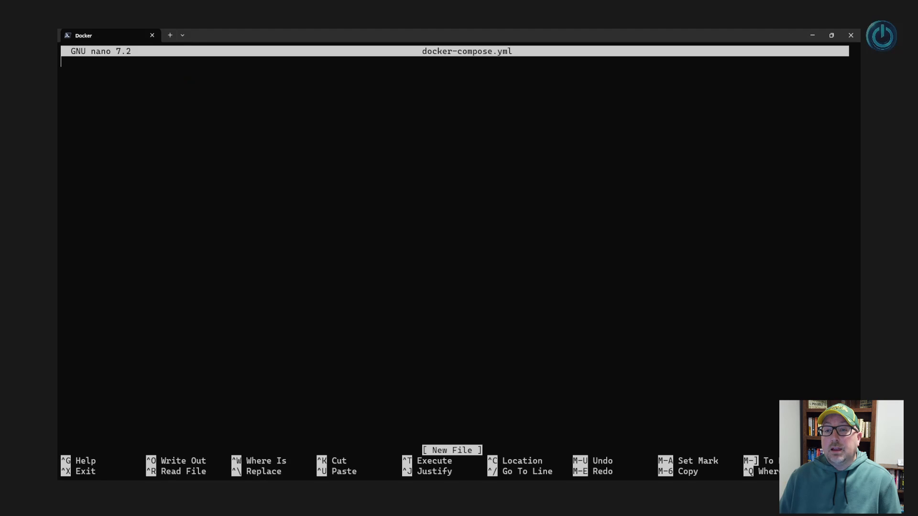
key("alt+Tab")
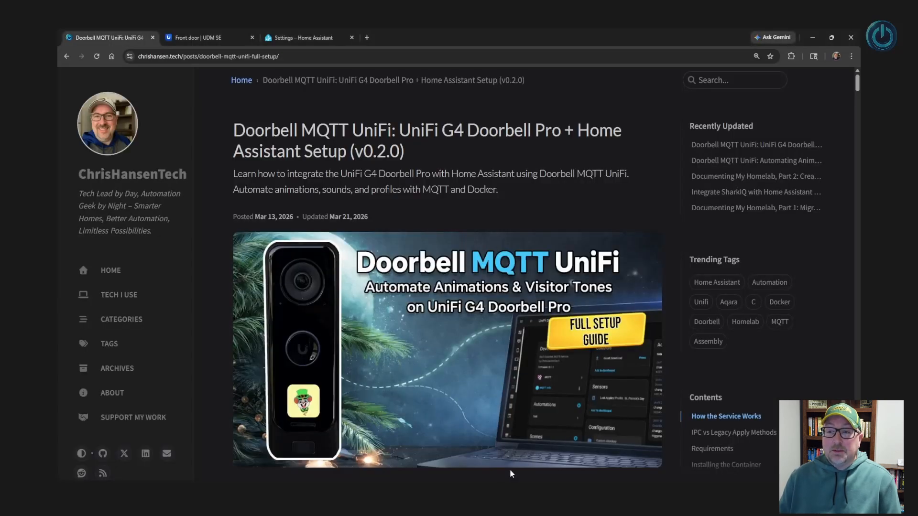
Copy the Docker Compose YAML code block from the blog post's Docker Compose section
scroll(376, 266, "down", 20)
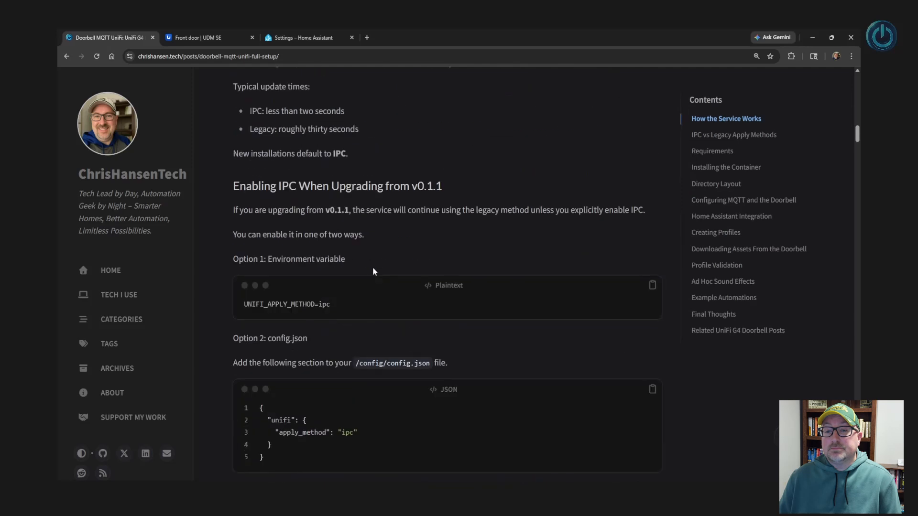
scroll(372, 269, "down", 15)
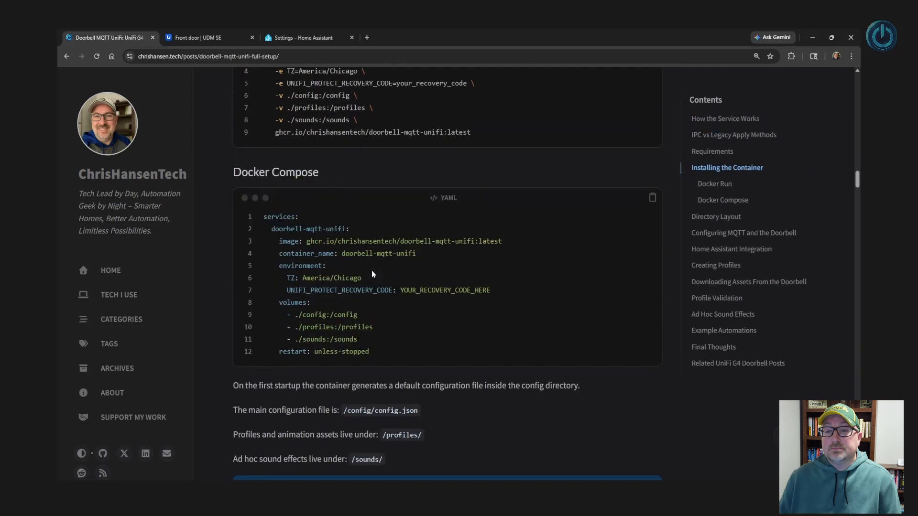
left_click(652, 188)
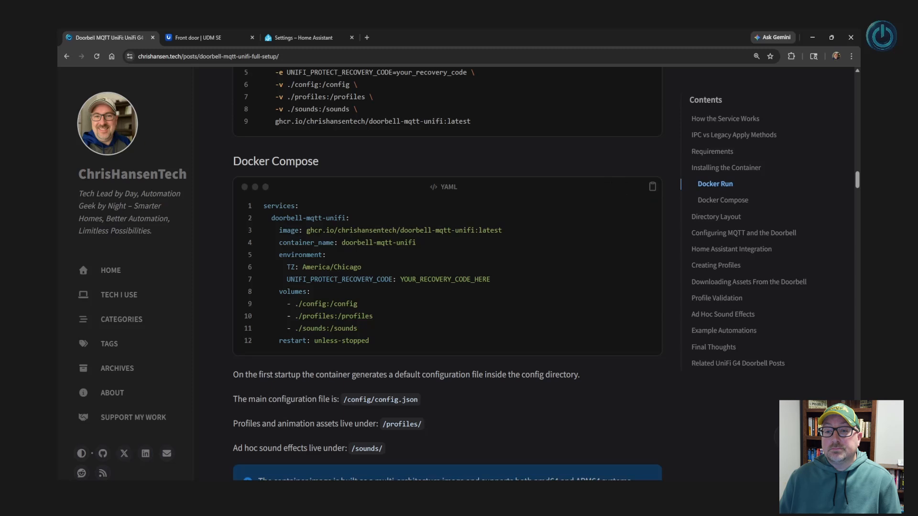
key("alt+Tab")
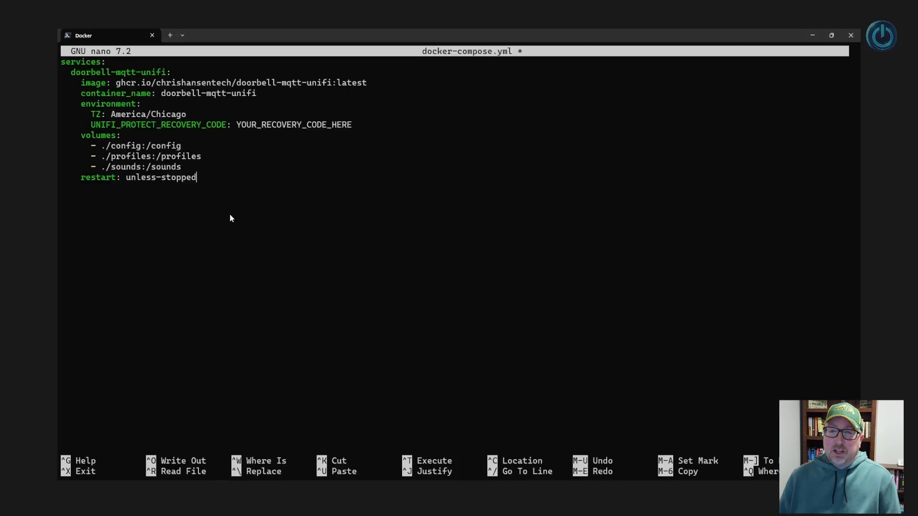
Check the recovery code line, save docker-compose.yml and run sudo docker compose up -d
key("Up")
key("Up")
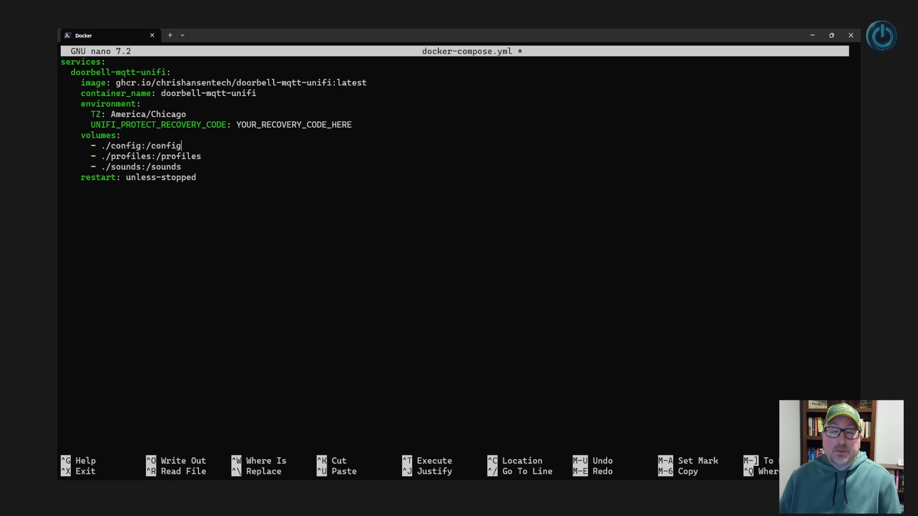
key("Up")
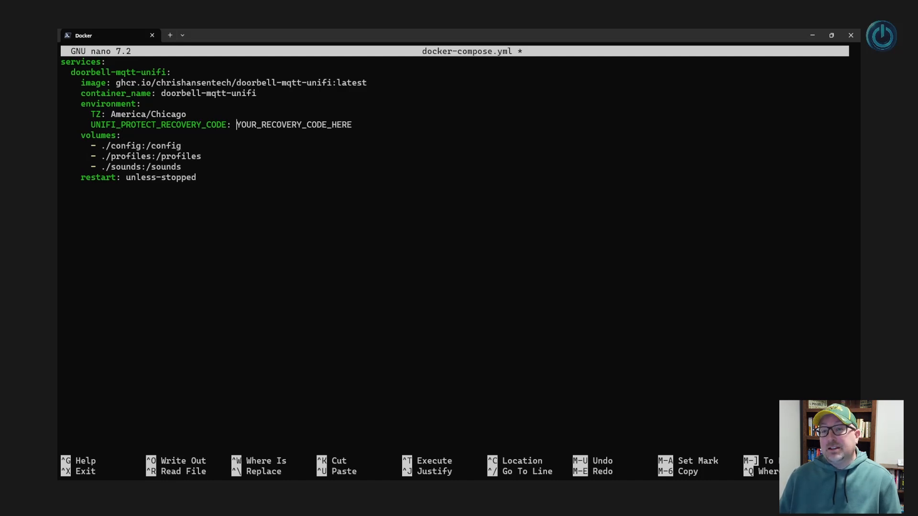
key("Right")
key("Right")
key("Right")
key("Right")
key("Right")
key("Right")
key("Right")
key("Right")
key("Right")
key("Right")
key("Right")
key("Right")
key("Right")
key("Right")
key("Right")
key("Right")
key("Right")
key("Right")
key("Right")
key("Right")
key("Right")
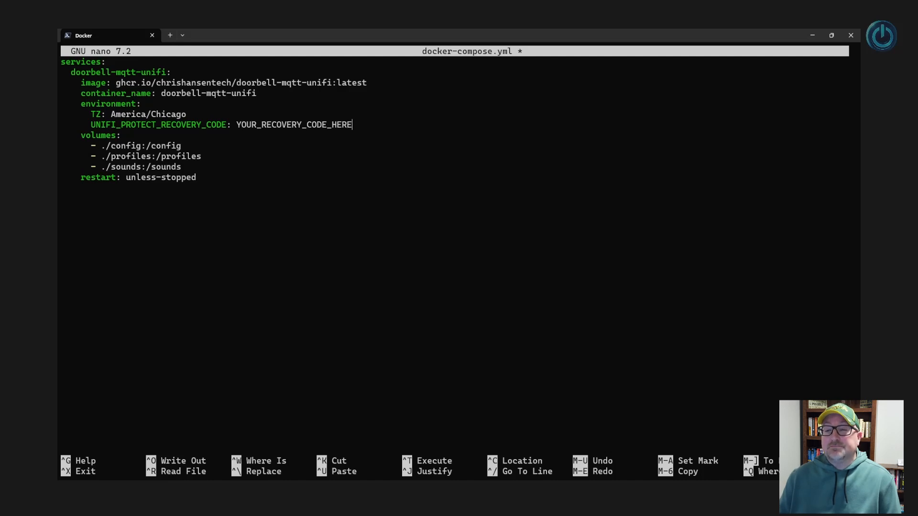
key("ctrl+x")
key("y")
key("Return")
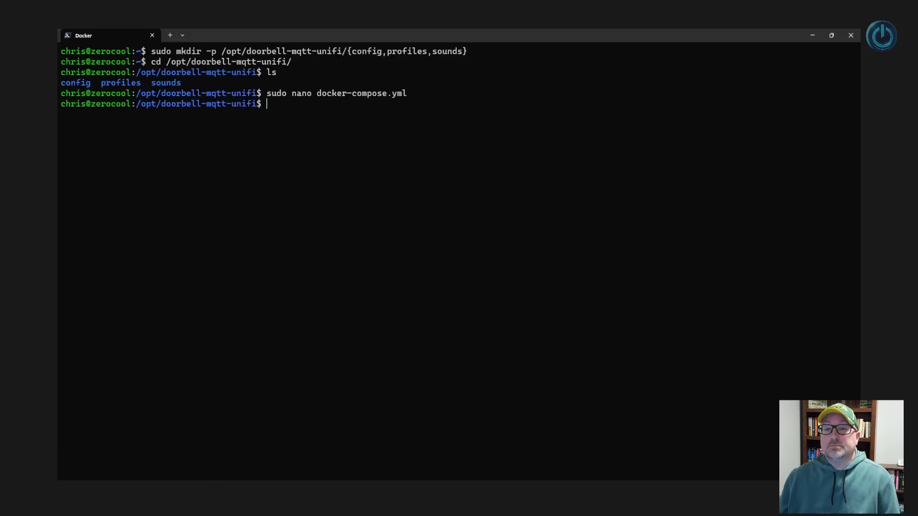
type("sudo")
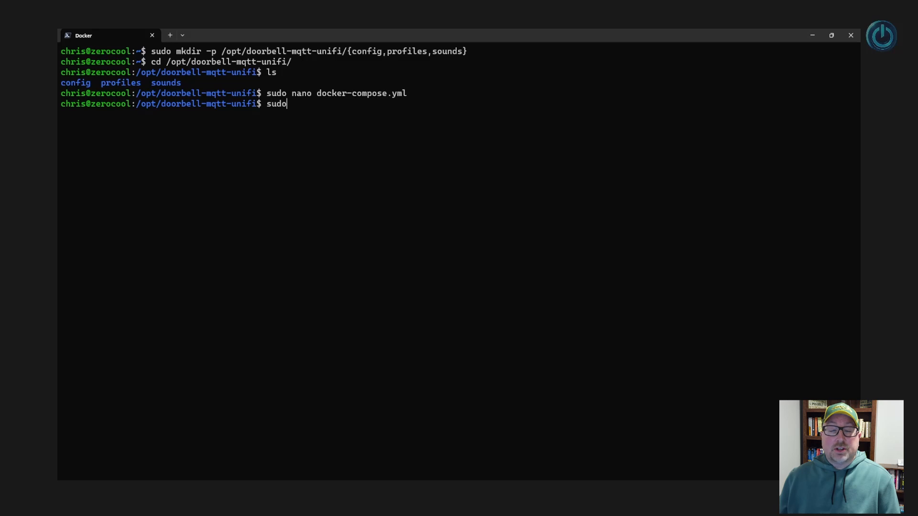
type(" do")
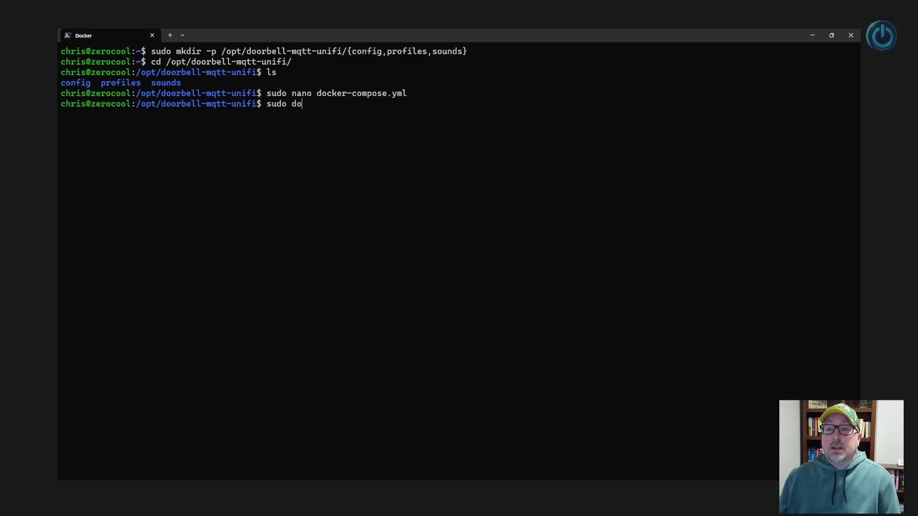
type("cker compose up -d")
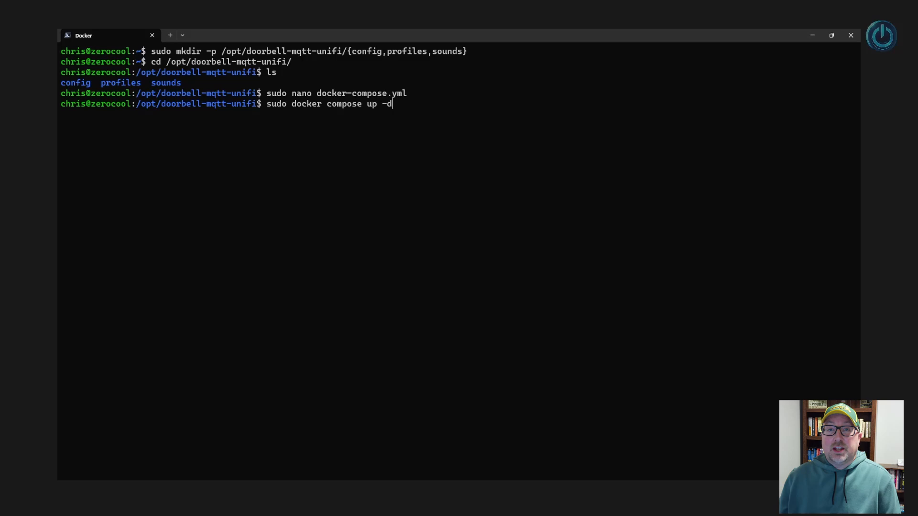
key("Return")
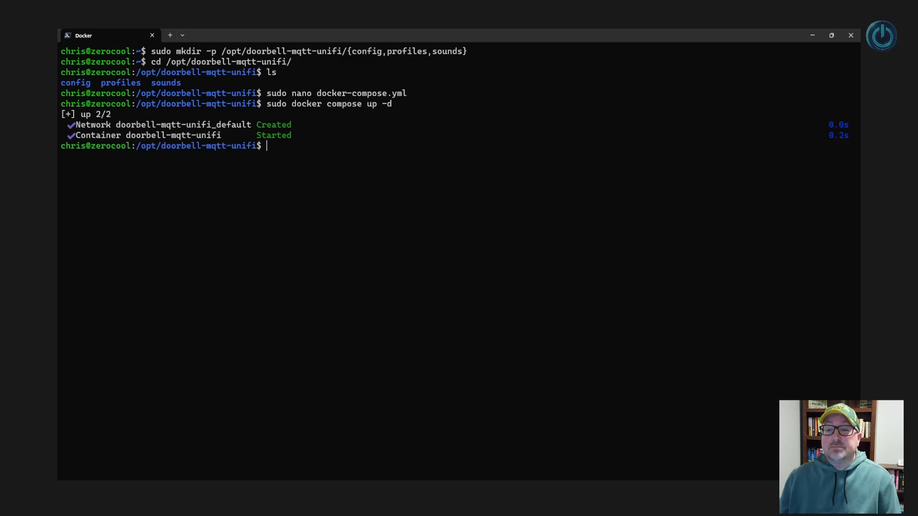
Open ./config/config.json with sudo nano and set the MQTT host to 192.168.4.248
type("sud")
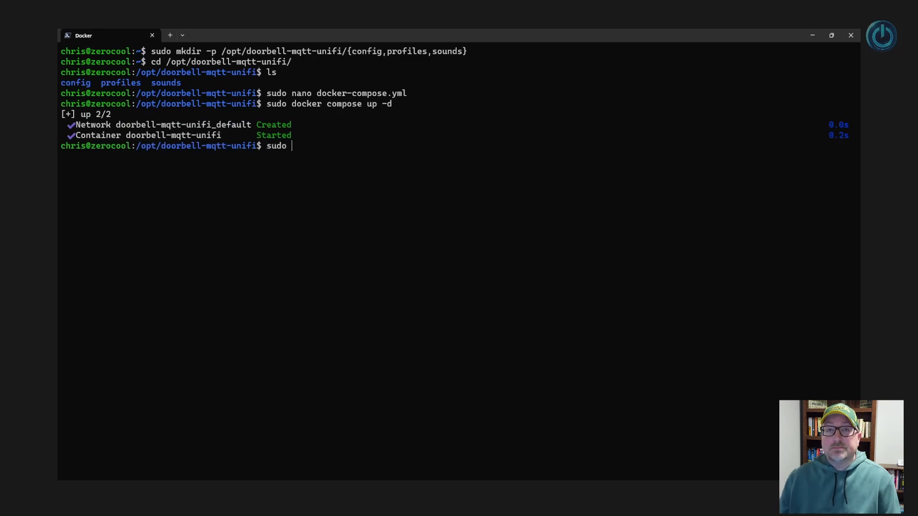
type("o nano")
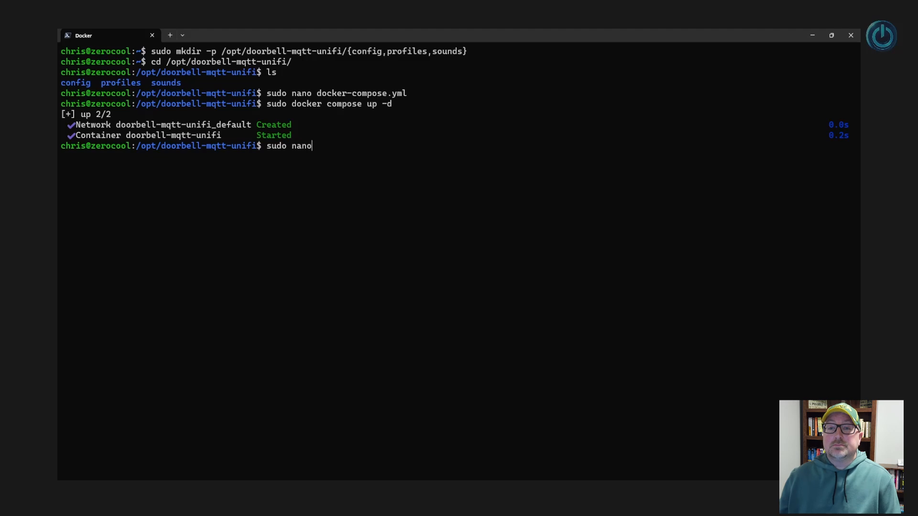
type(" ./config/")
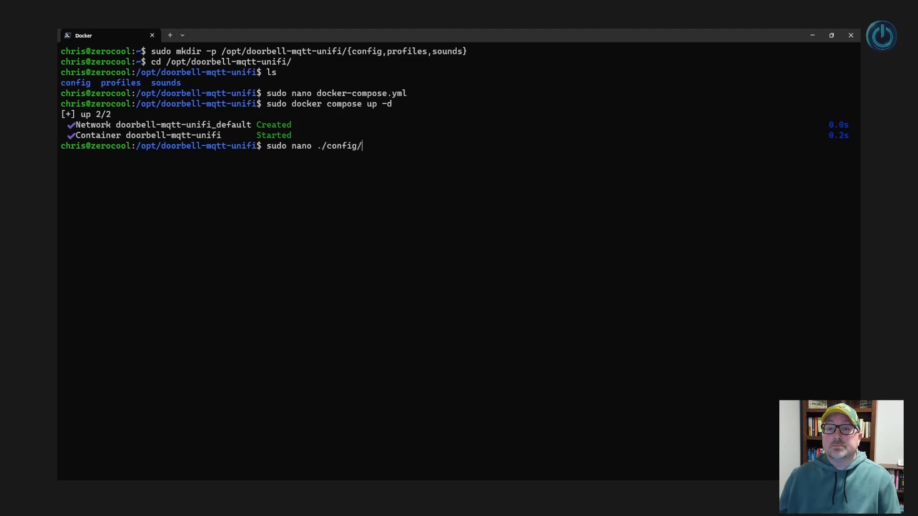
type("config.json")
key("Return")
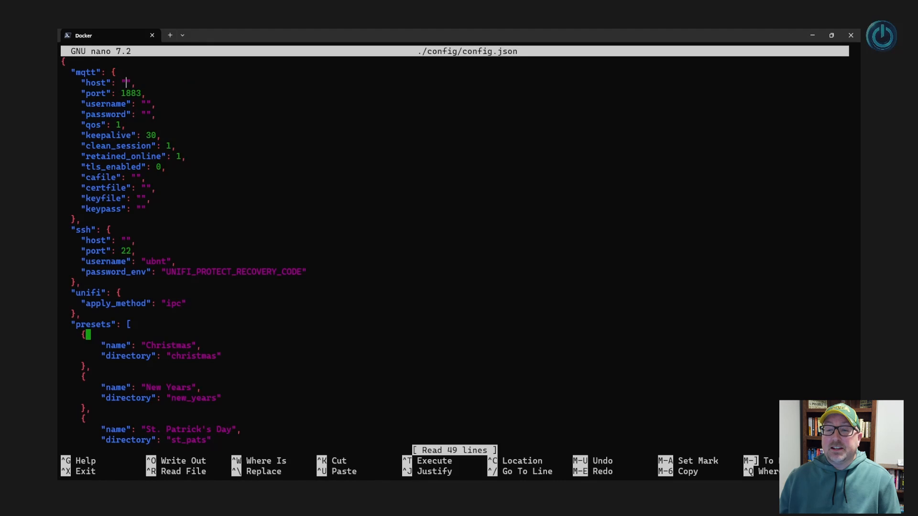
type("192.168")
type(".4.248")
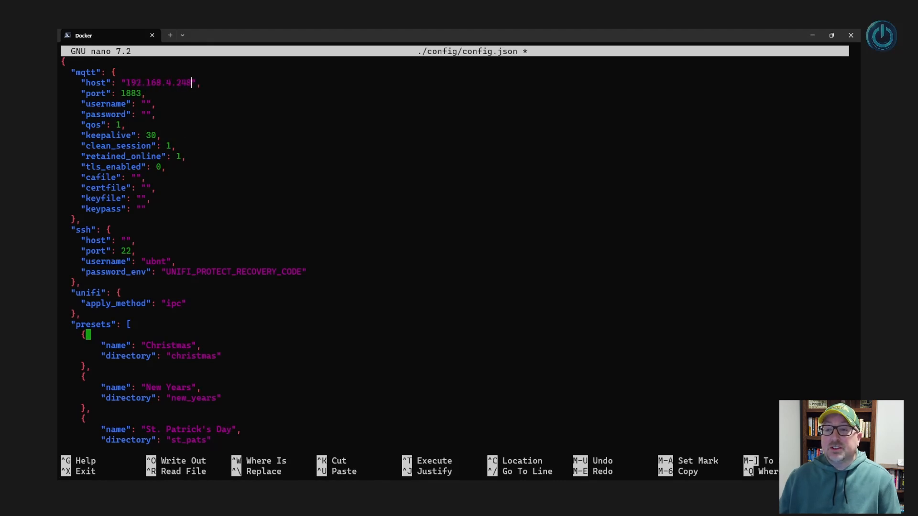
key("Down")
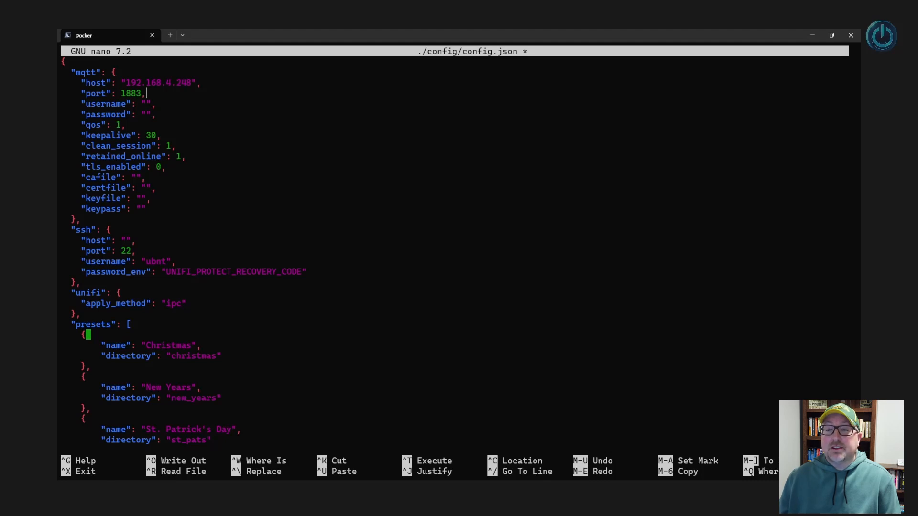
Fill in the MQTT broker's username and password values in config.json
key("Down")
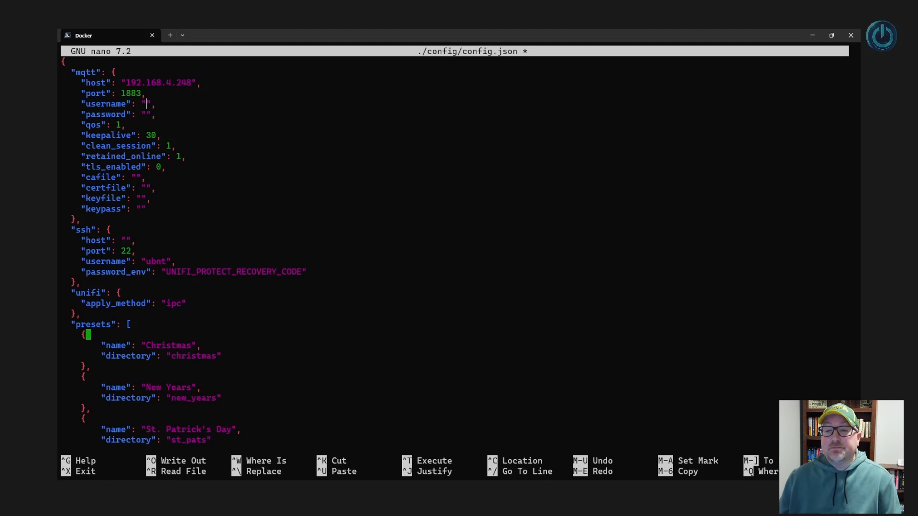
type("mqtt-")
type("user")
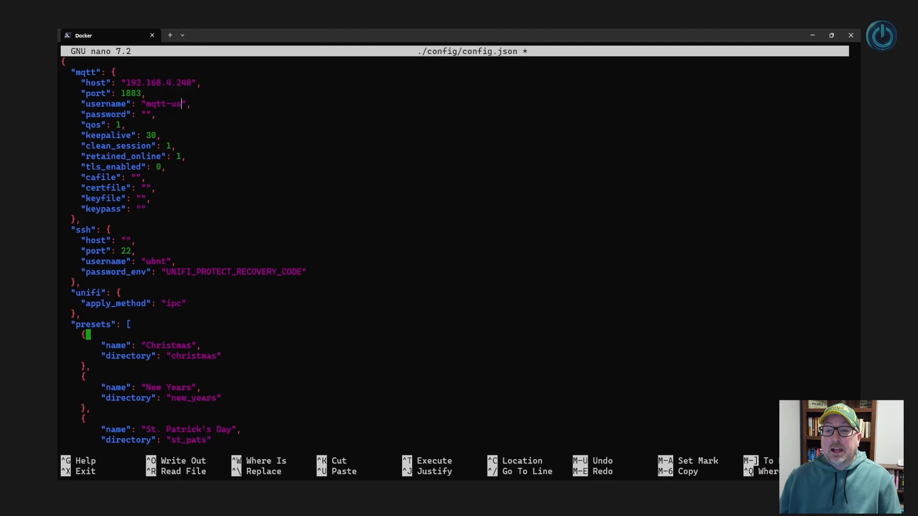
key("Down")
key("Left")
key("Left")
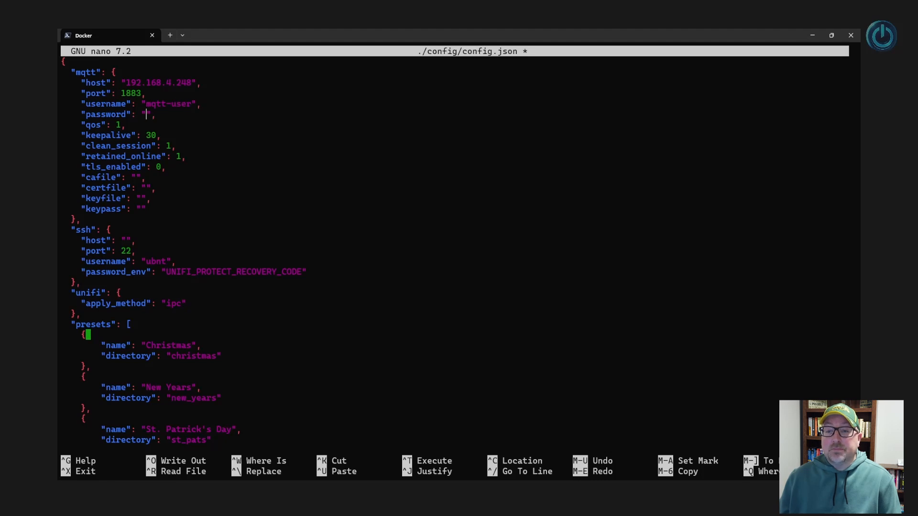
type("mqtt-")
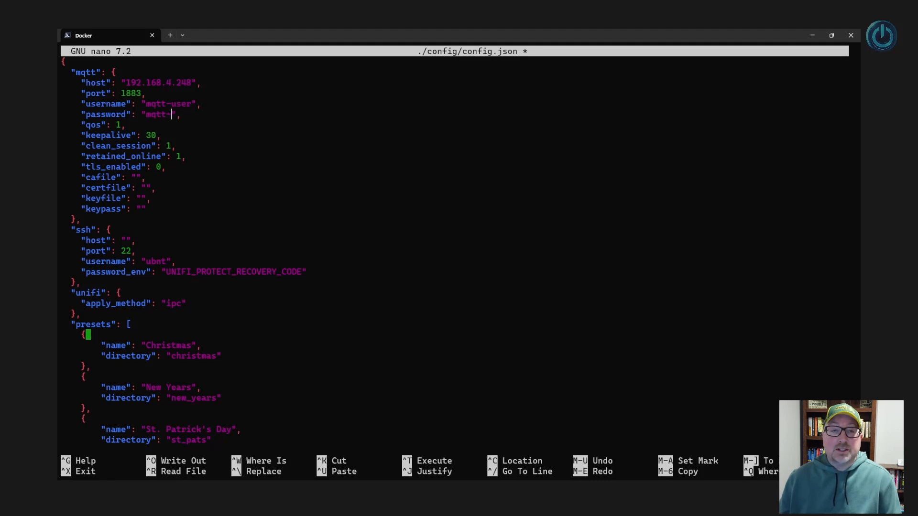
type("password")
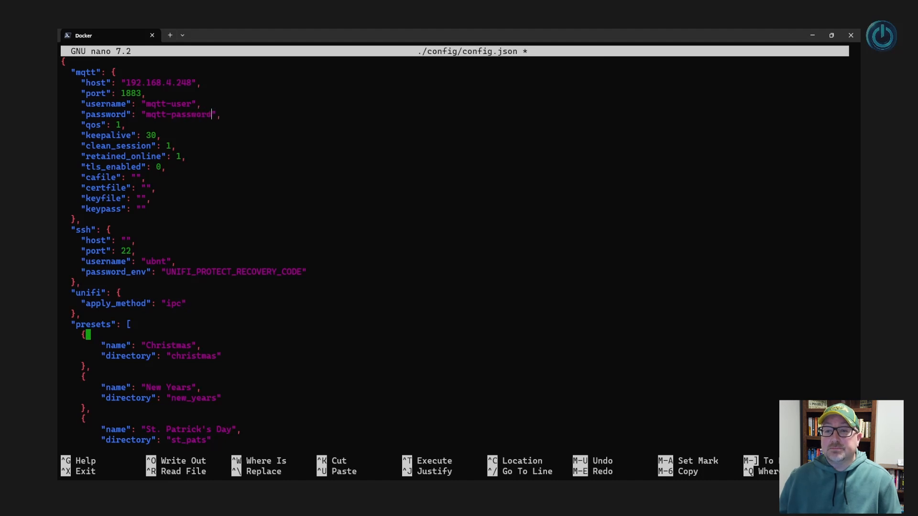
key("Down")
key("Down")
key("Down")
key("Down")
key("Down")
key("Down")
key("Down")
key("Down")
key("Down")
key("Down")
key("Down")
Enter 192.168.1.35 between the empty quotes of the ssh host value
key("Left")
key("Left")
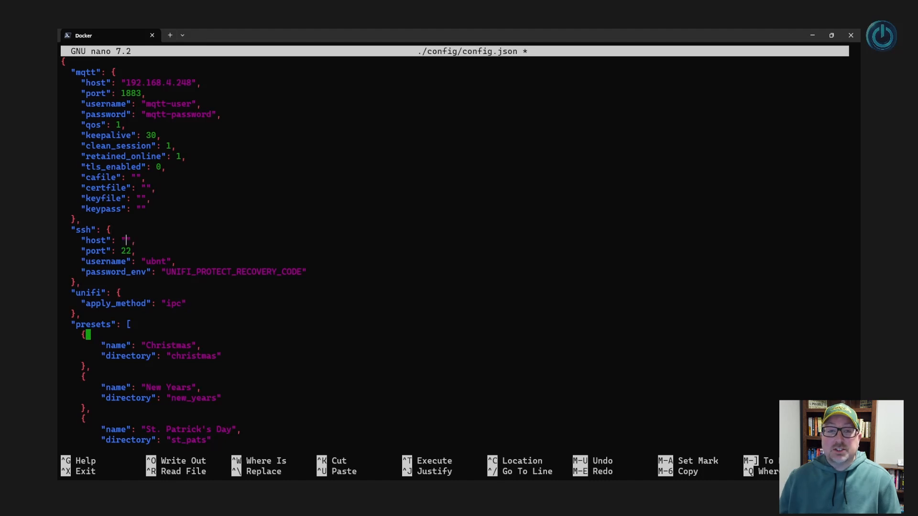
type("192.168.1")
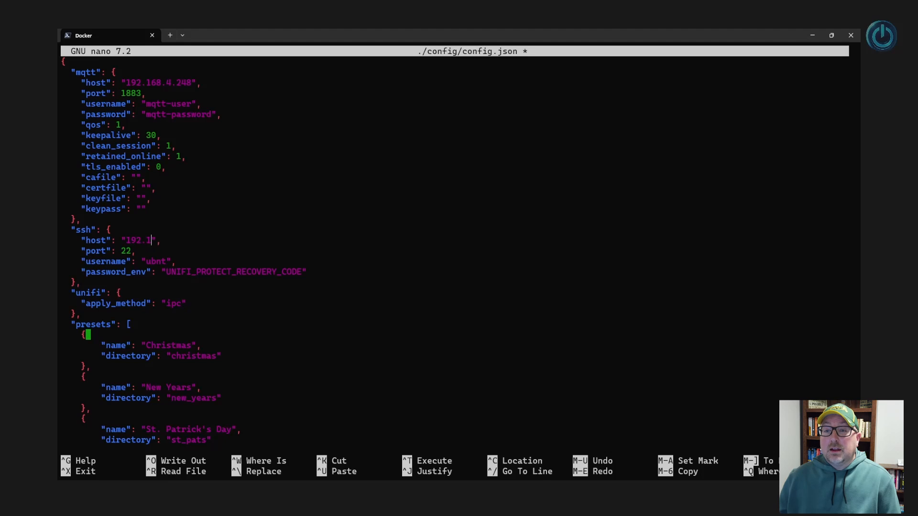
type(".35")
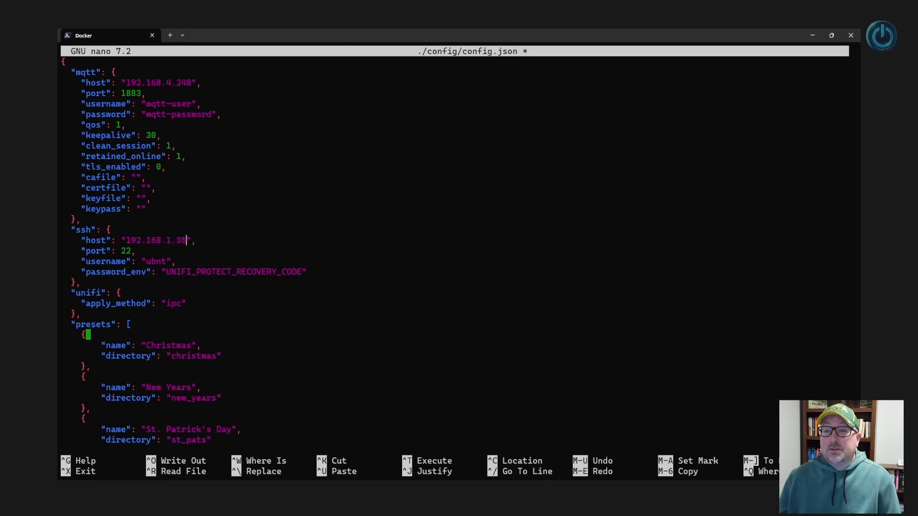
key("Down")
key("Down")
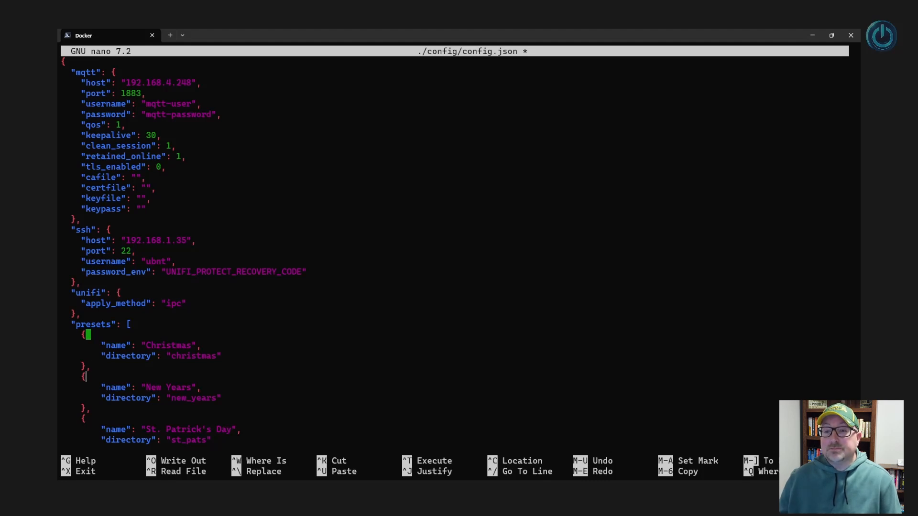
Start a new sfx preset named "In a meeting" with file "meeting.ogg"
scroll(86, 440, "down", 1)
scroll(86, 440, "down", 5)
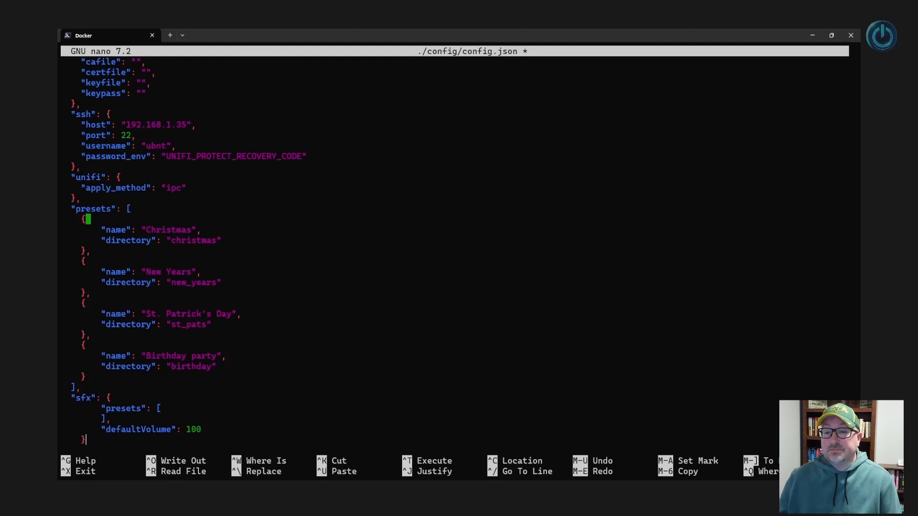
key("Return")
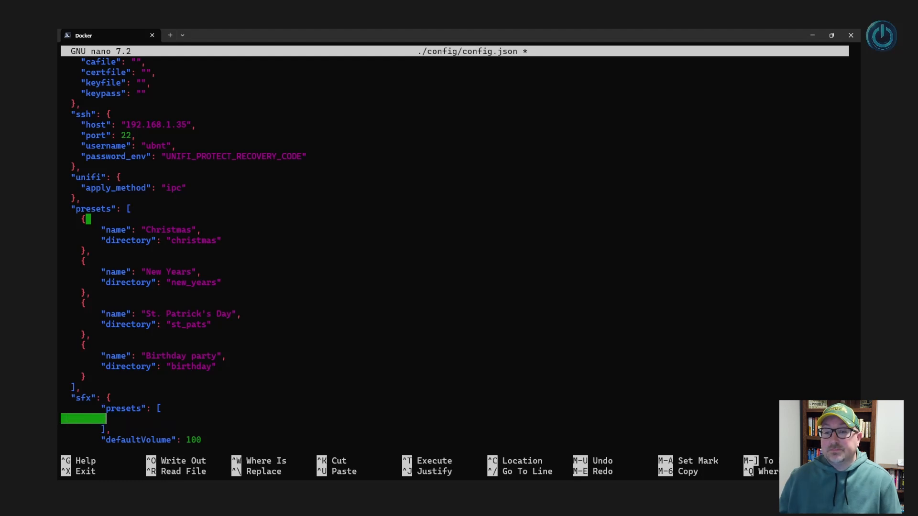
type("{")
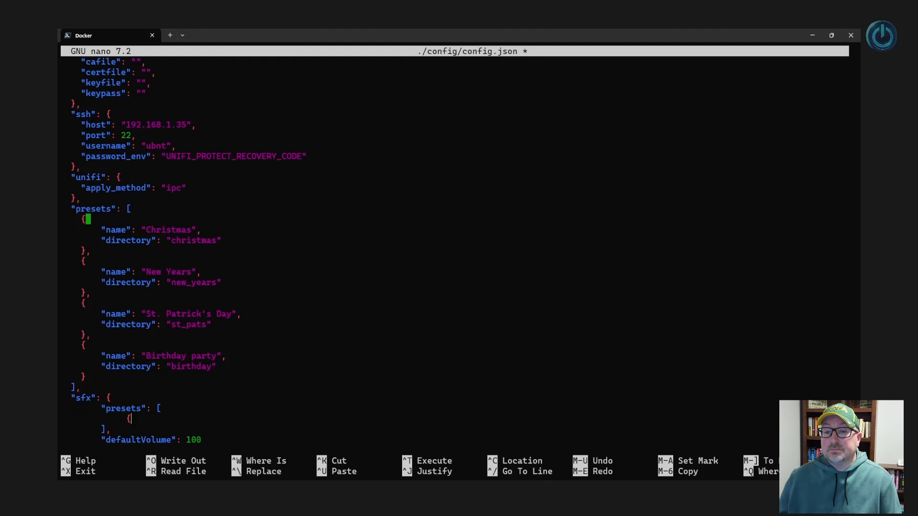
key("Return")
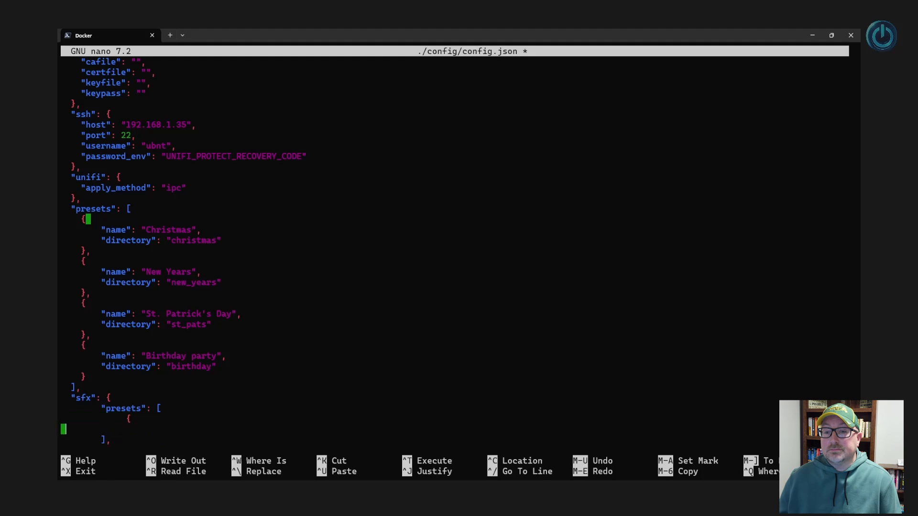
type("\"name")
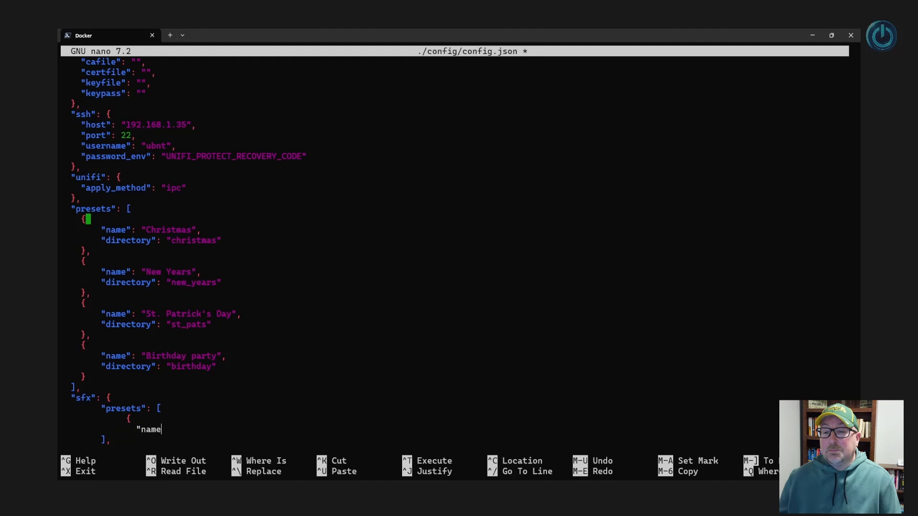
type("\":")
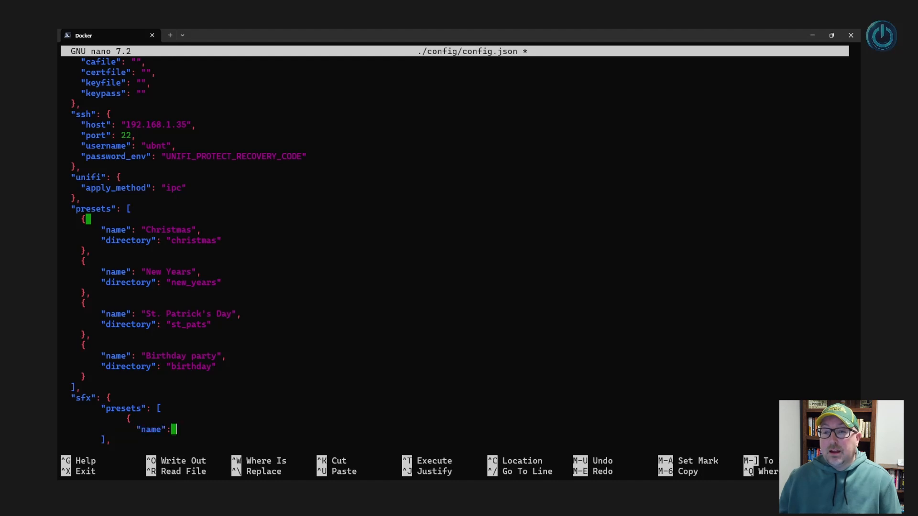
type(" \"In a meeting")
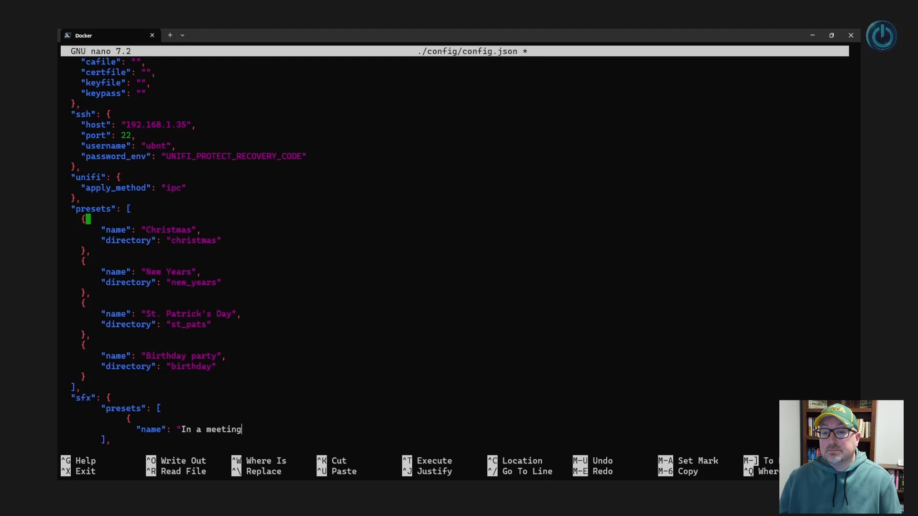
type("\",")
key("Return")
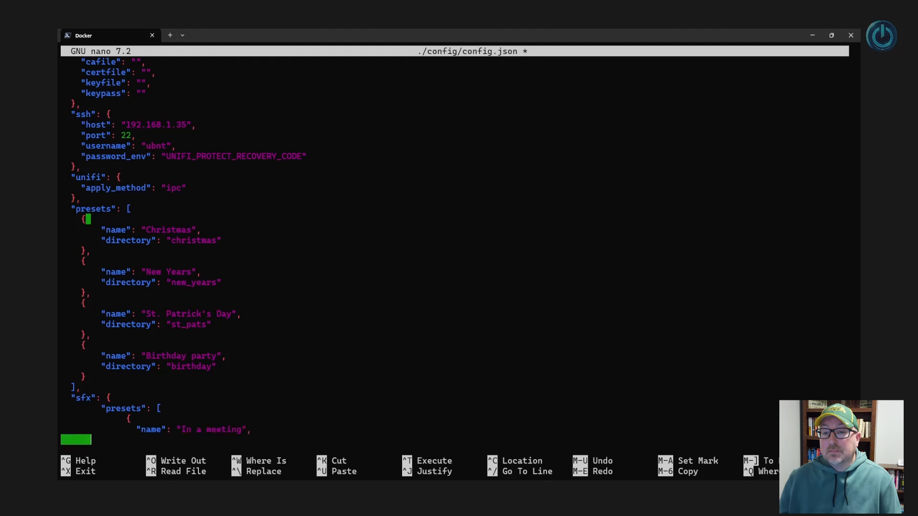
type("\"file\"")
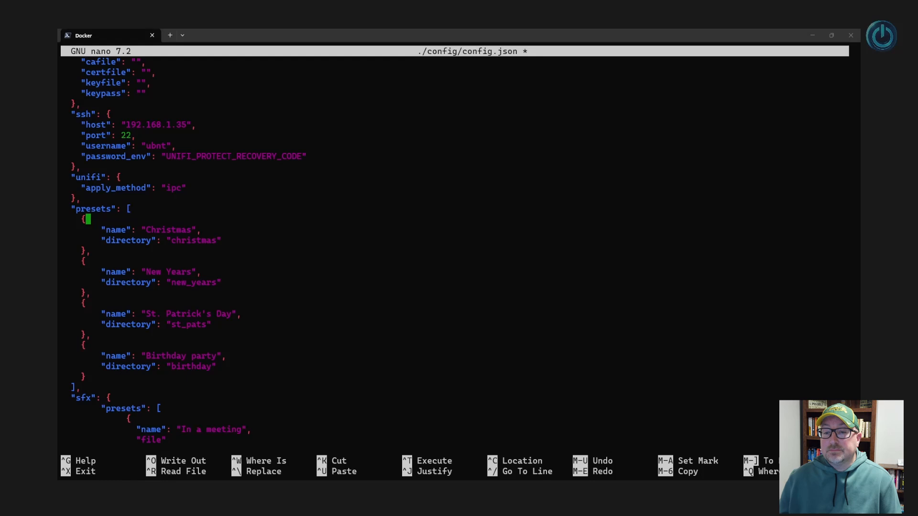
type("\"")
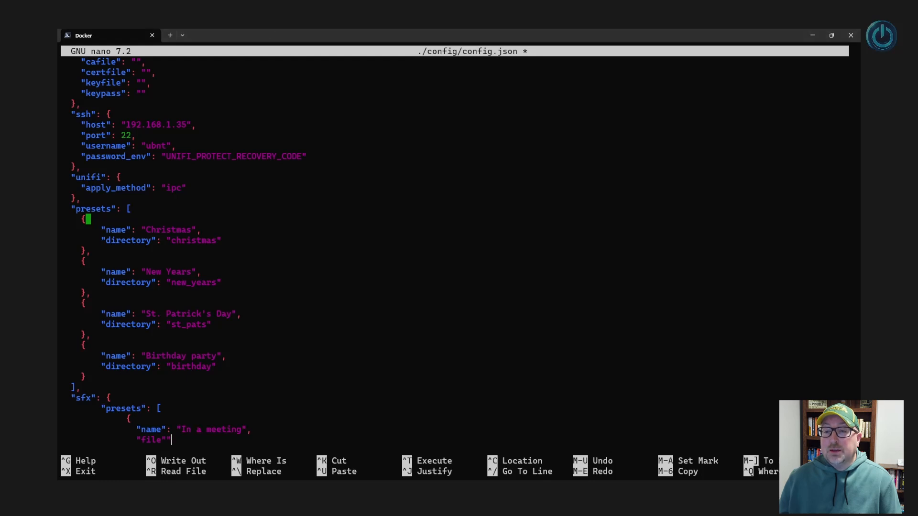
key("BackSpace")
type(": \"meet")
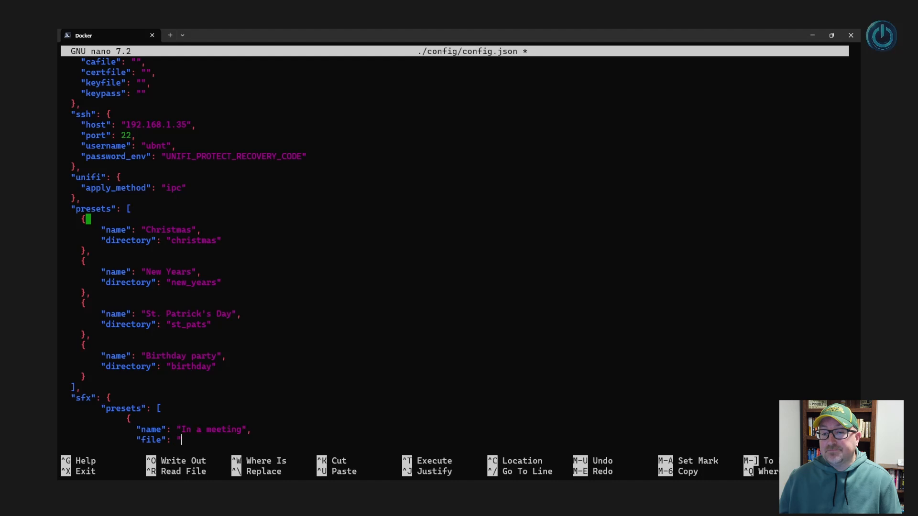
type("ing.ogg\",")
Add "volume": 75, close the preset with a brace and begin saving config.json
key("Return")
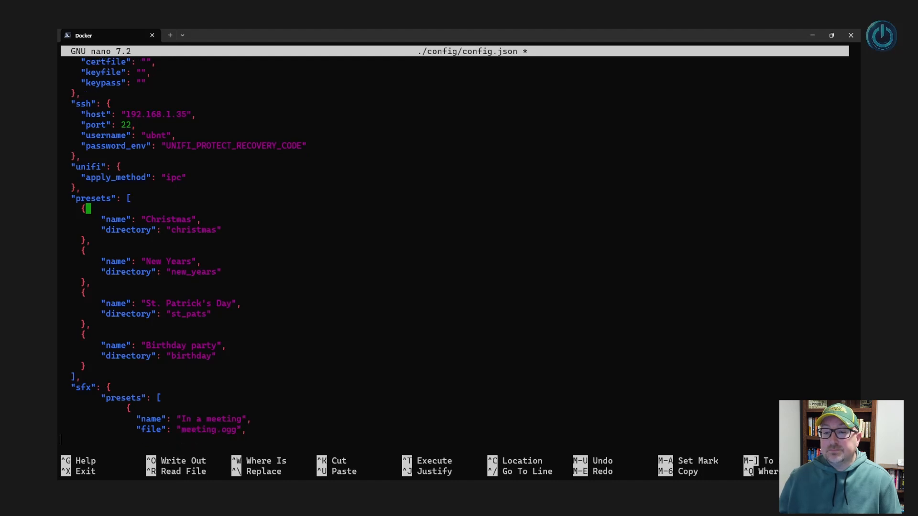
type("vol")
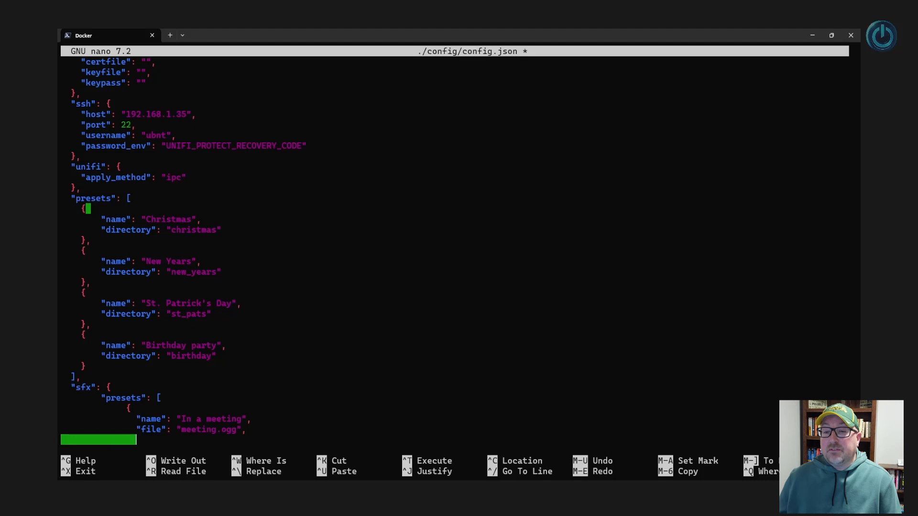
key("BackSpace")
key("BackSpace")
key("BackSpace")
type("\"volu")
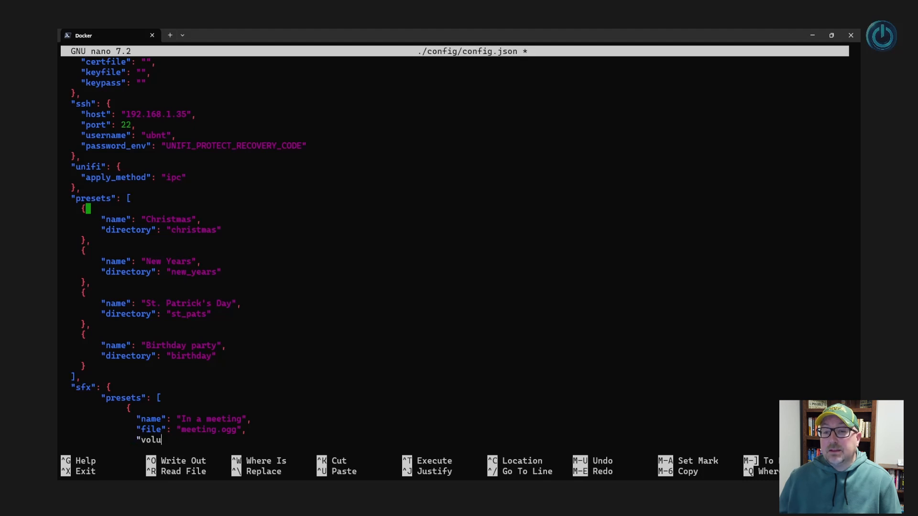
type("me\": ")
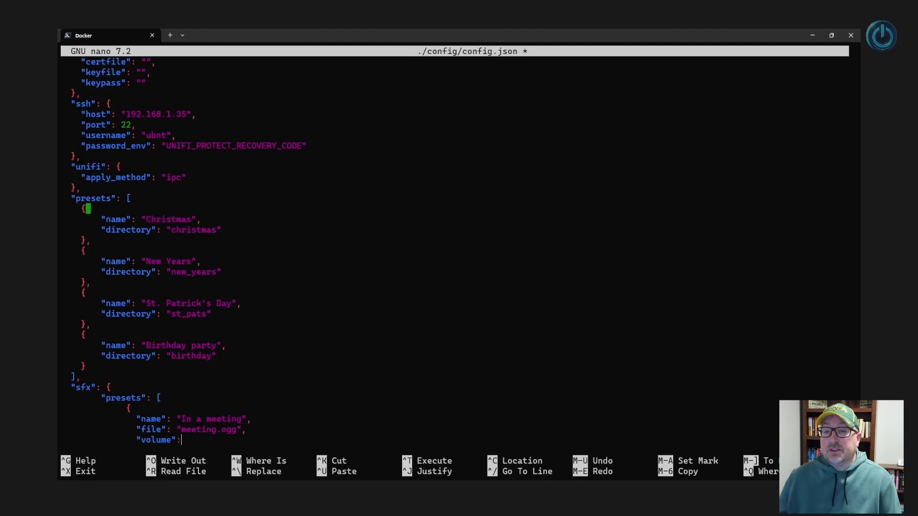
type("75")
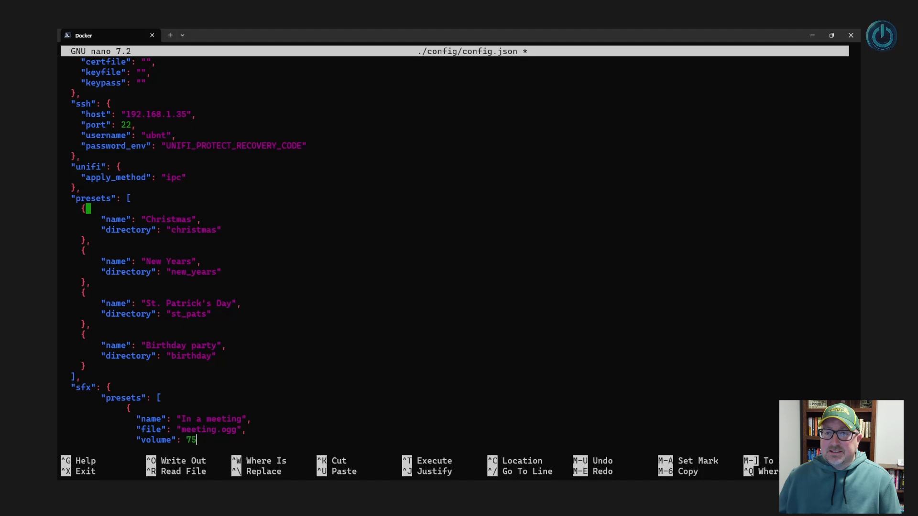
key("Down")
key("Down")
key("Down")
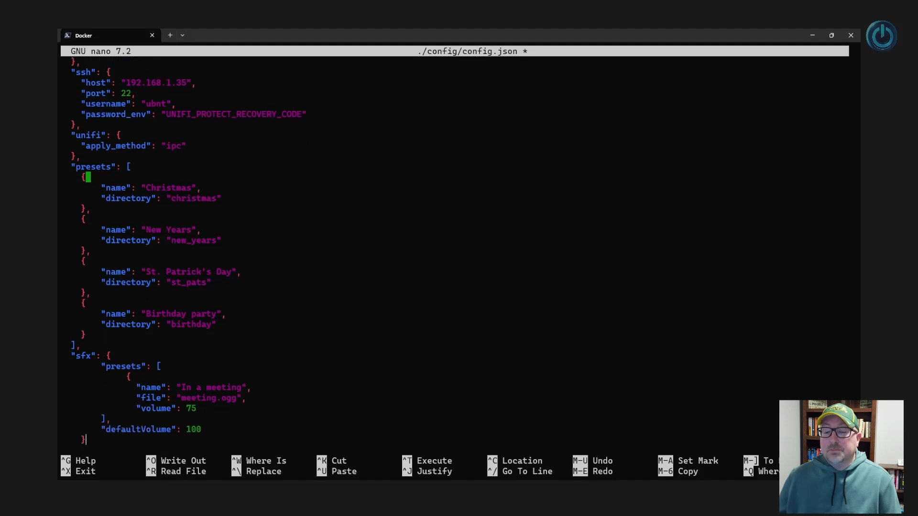
key("Up")
key("Up")
key("Up")
key("Return")
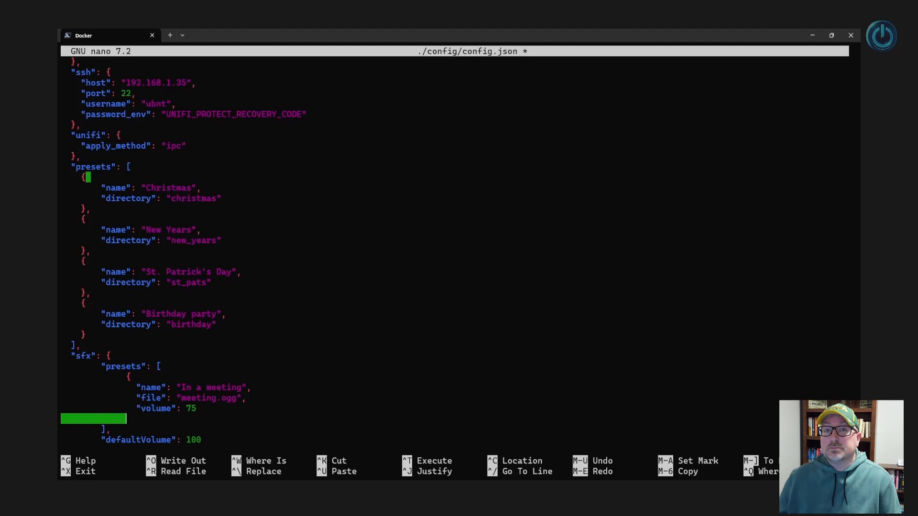
type("}")
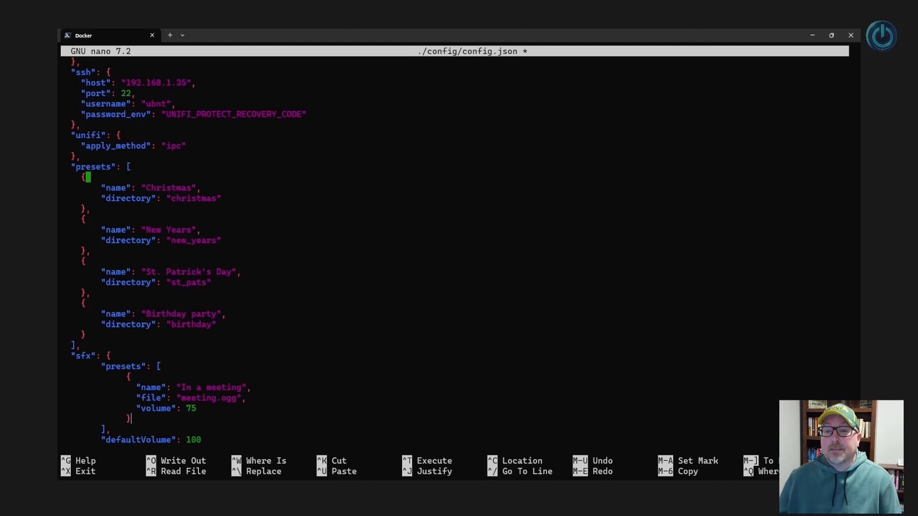
key("ctrl+o")
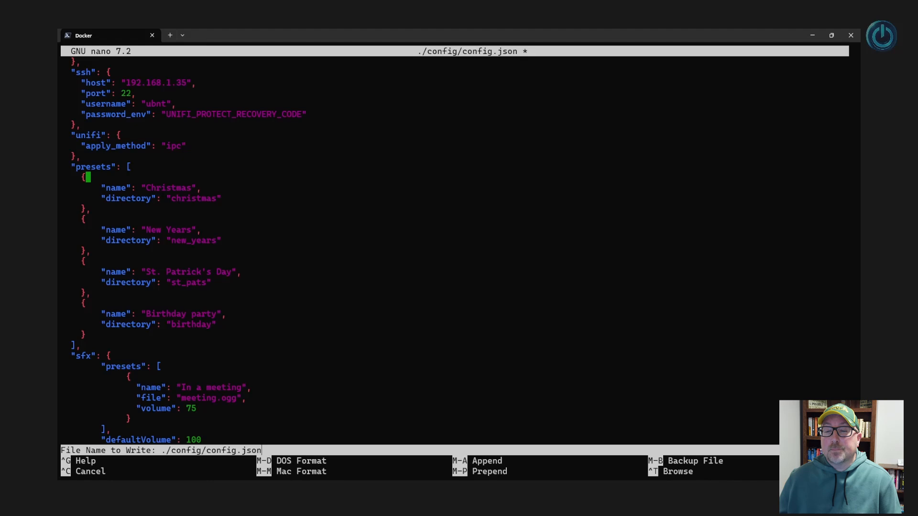
Save config.json, exit nano, restart the doorbell-mqtt-unifi container, and follow its logs
key("Return")
key("ctrl+x")
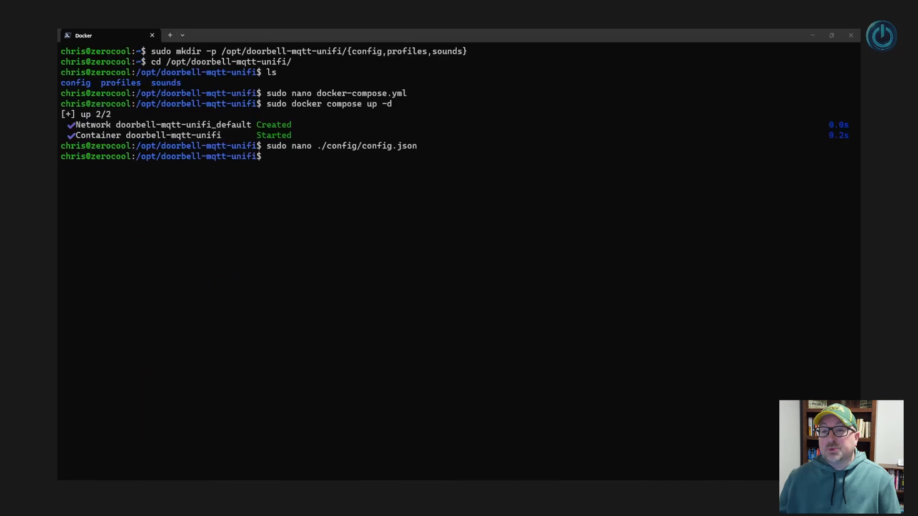
type("sudo")
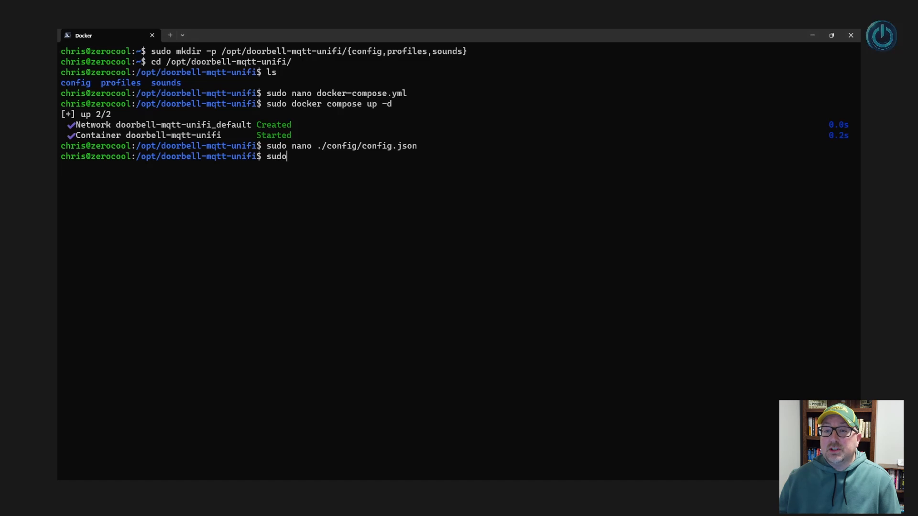
type(" docker r")
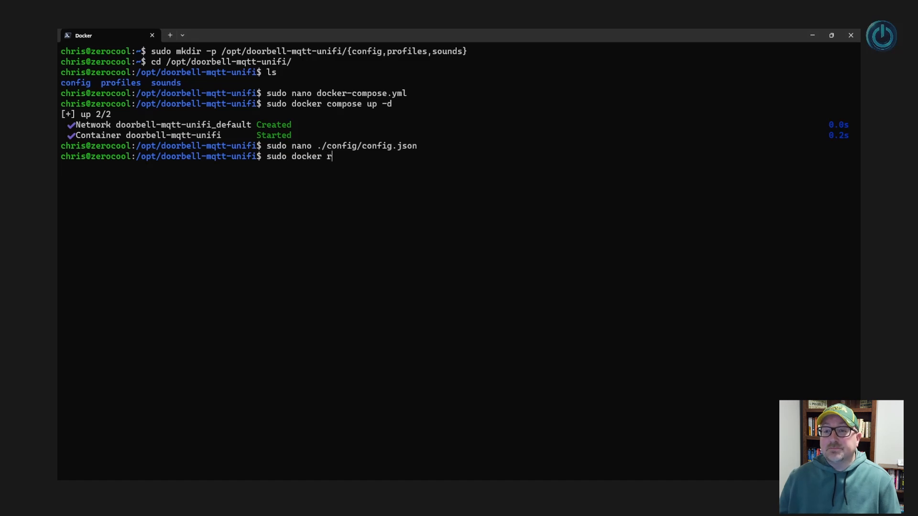
type("estart door")
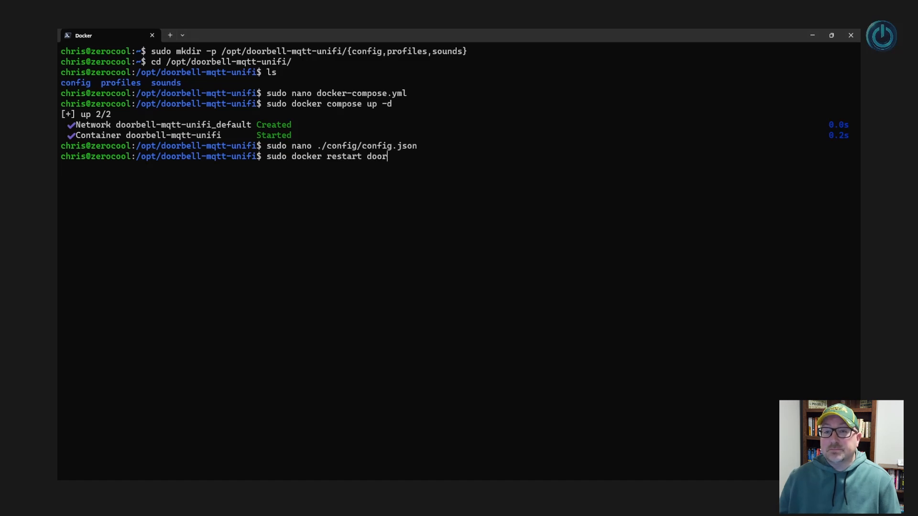
type("bell-mqtt-unifis")
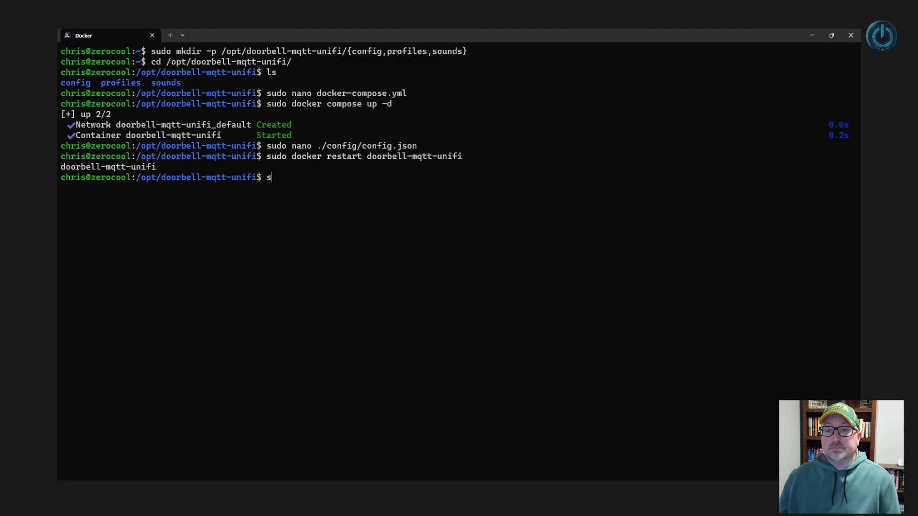
type("udo docker ")
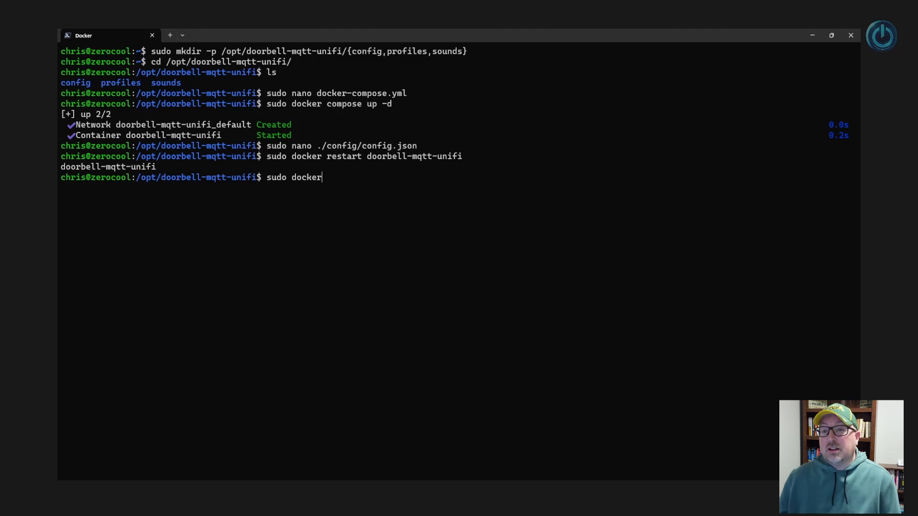
type("logs -f ")
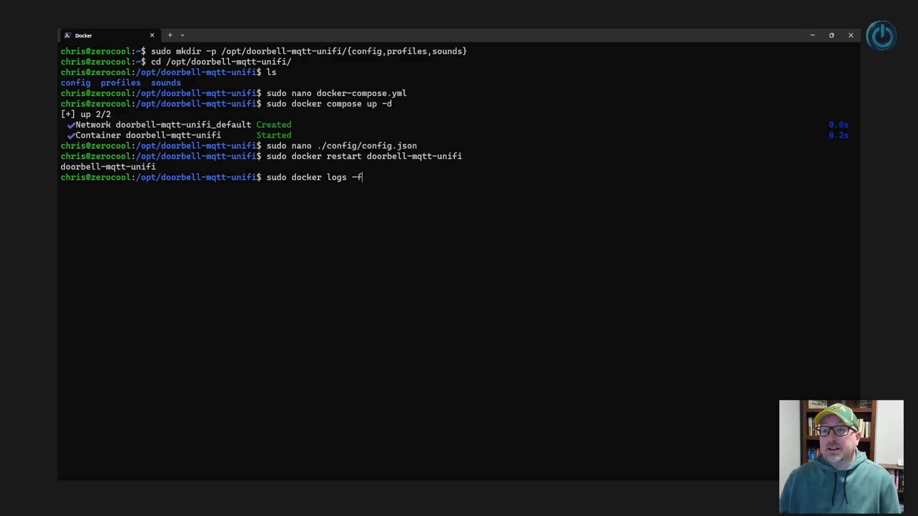
type("doorbel")
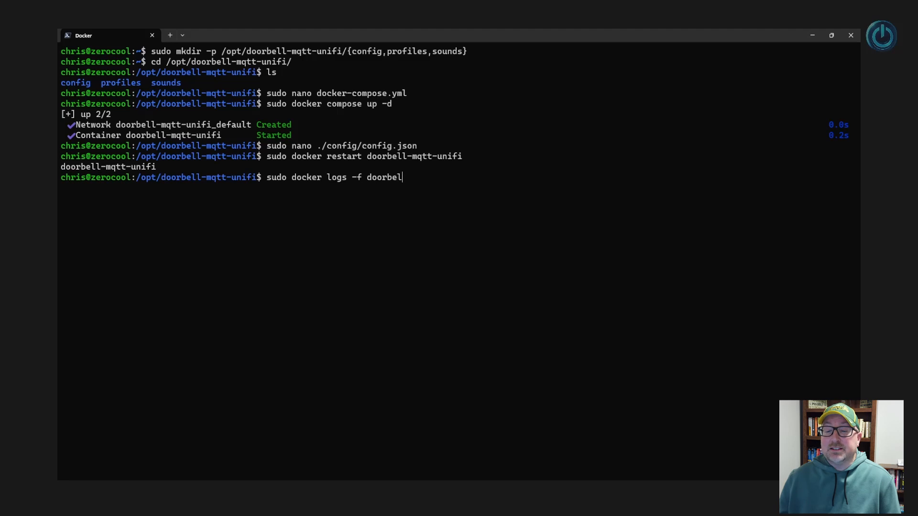
type("l-mqtt")
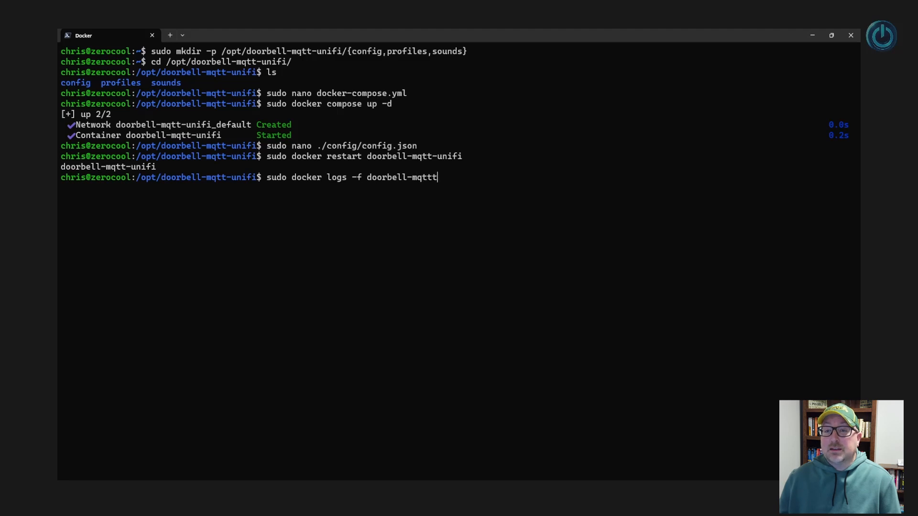
type("-unifi")
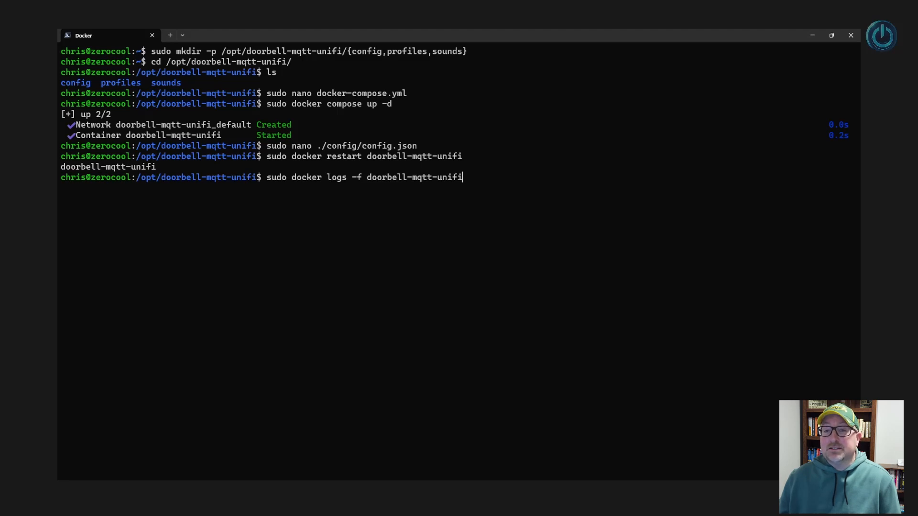
key("Return")
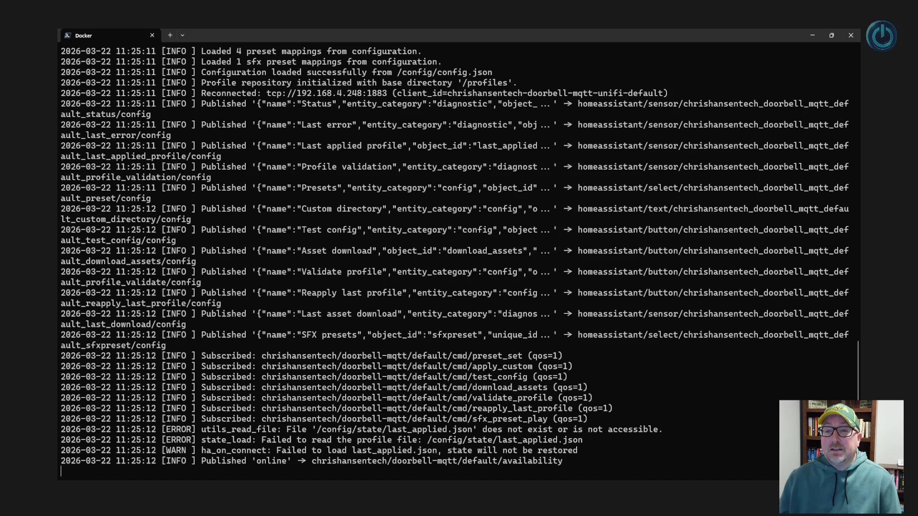
Stop following the doorbell-mqtt-unifi logs and return to the Chrome blog post
key("ctrl+c")
key("alt+Tab")
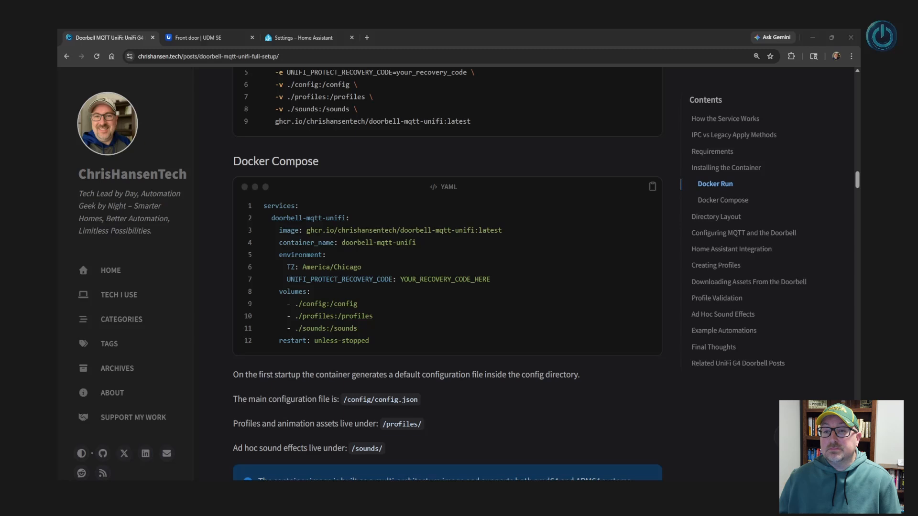
Go from Home Assistant Settings through Integrations and MQTT to the UniFi Doorbell MQTT Service device
left_click(310, 34)
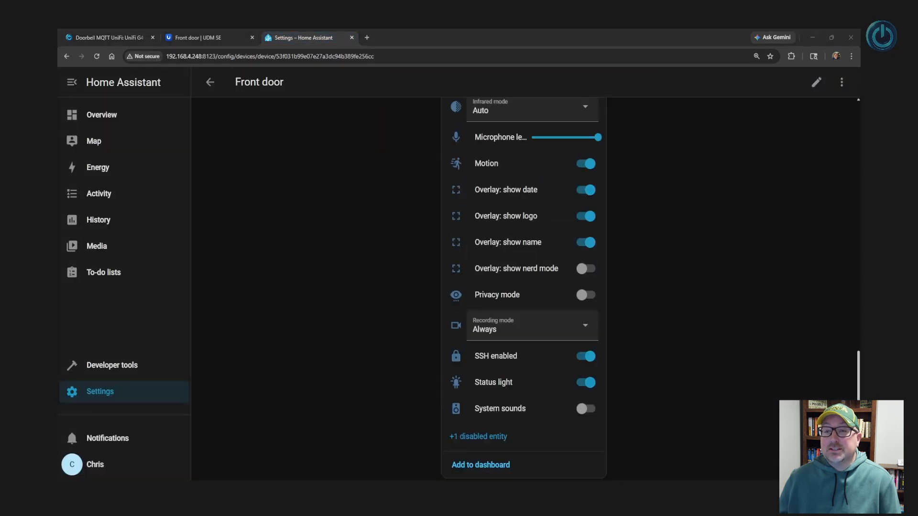
left_click(210, 82)
left_click(210, 82)
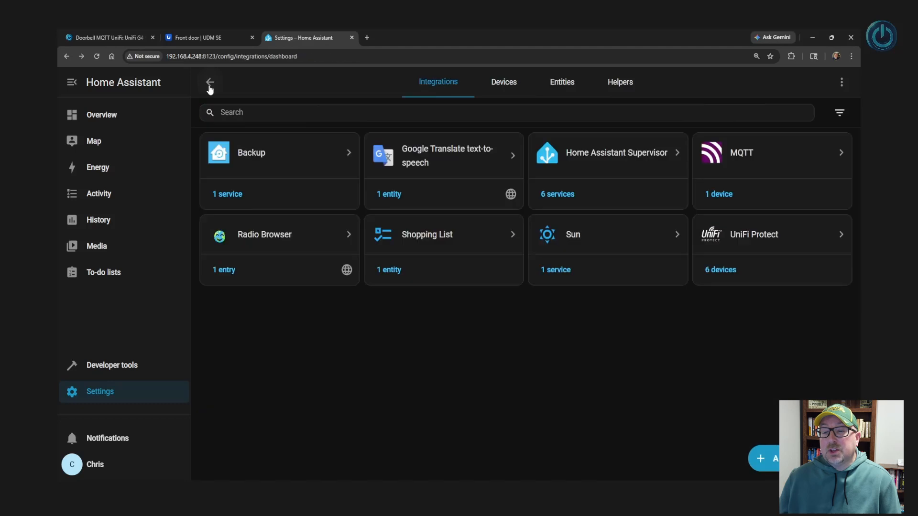
left_click(738, 173)
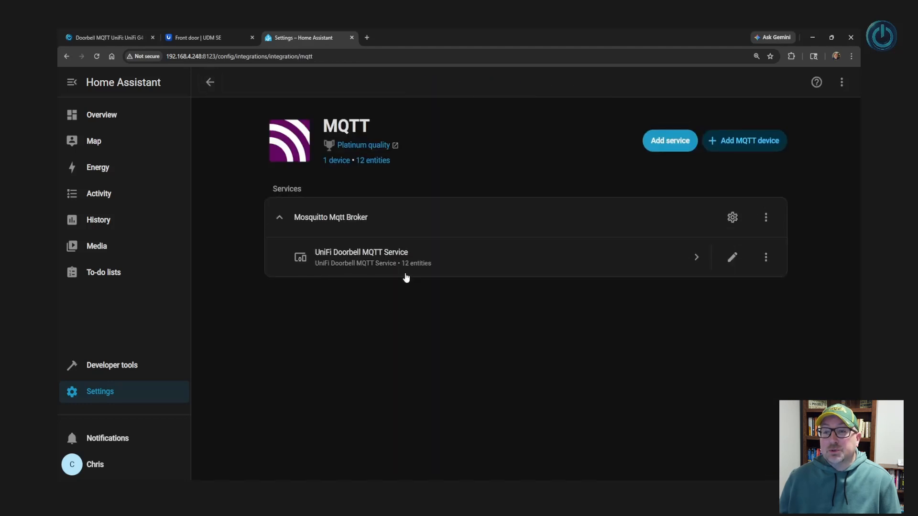
left_click(406, 274)
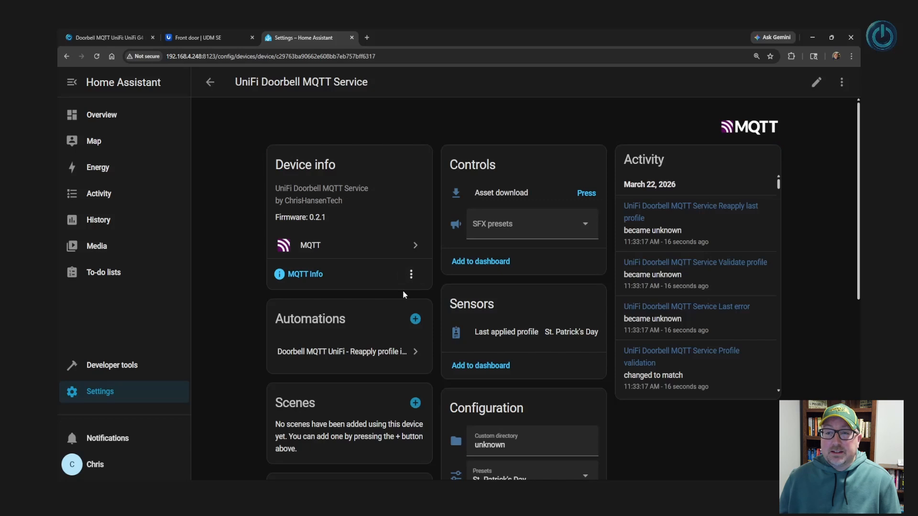
Run Test config from the Configuration card and confirm the last applied profile reads test-config
scroll(403, 295, "down", 5)
scroll(451, 280, "down", 1)
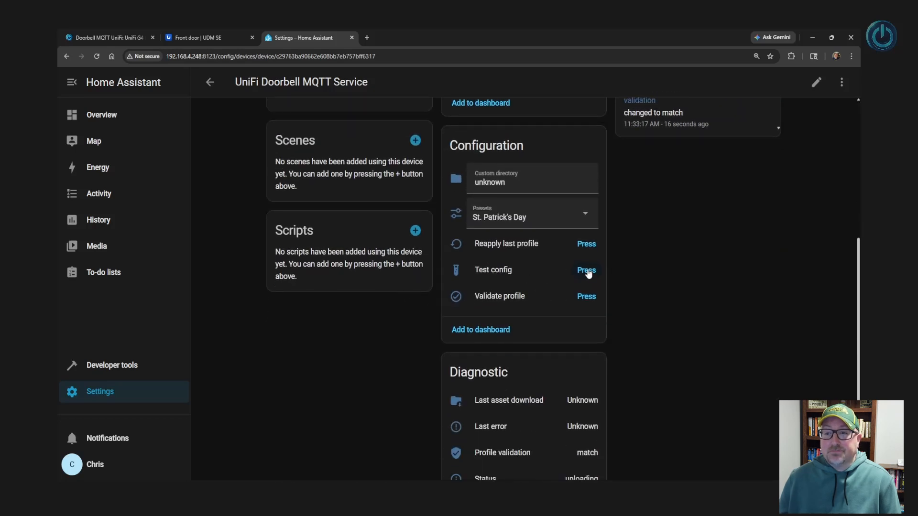
left_click(587, 271)
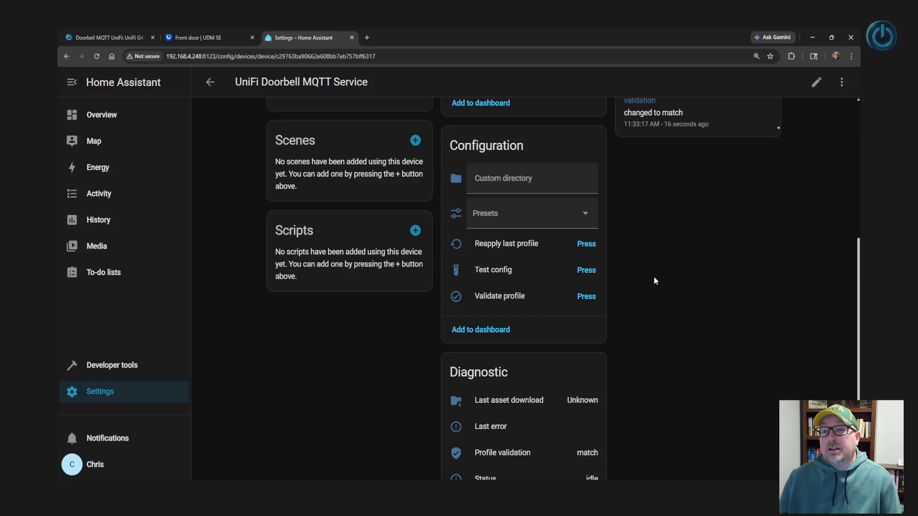
scroll(655, 281, "up", 3)
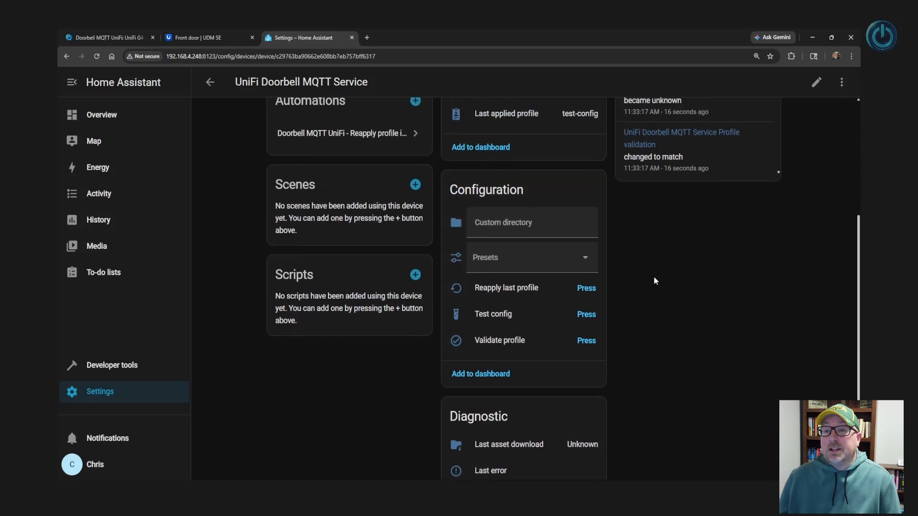